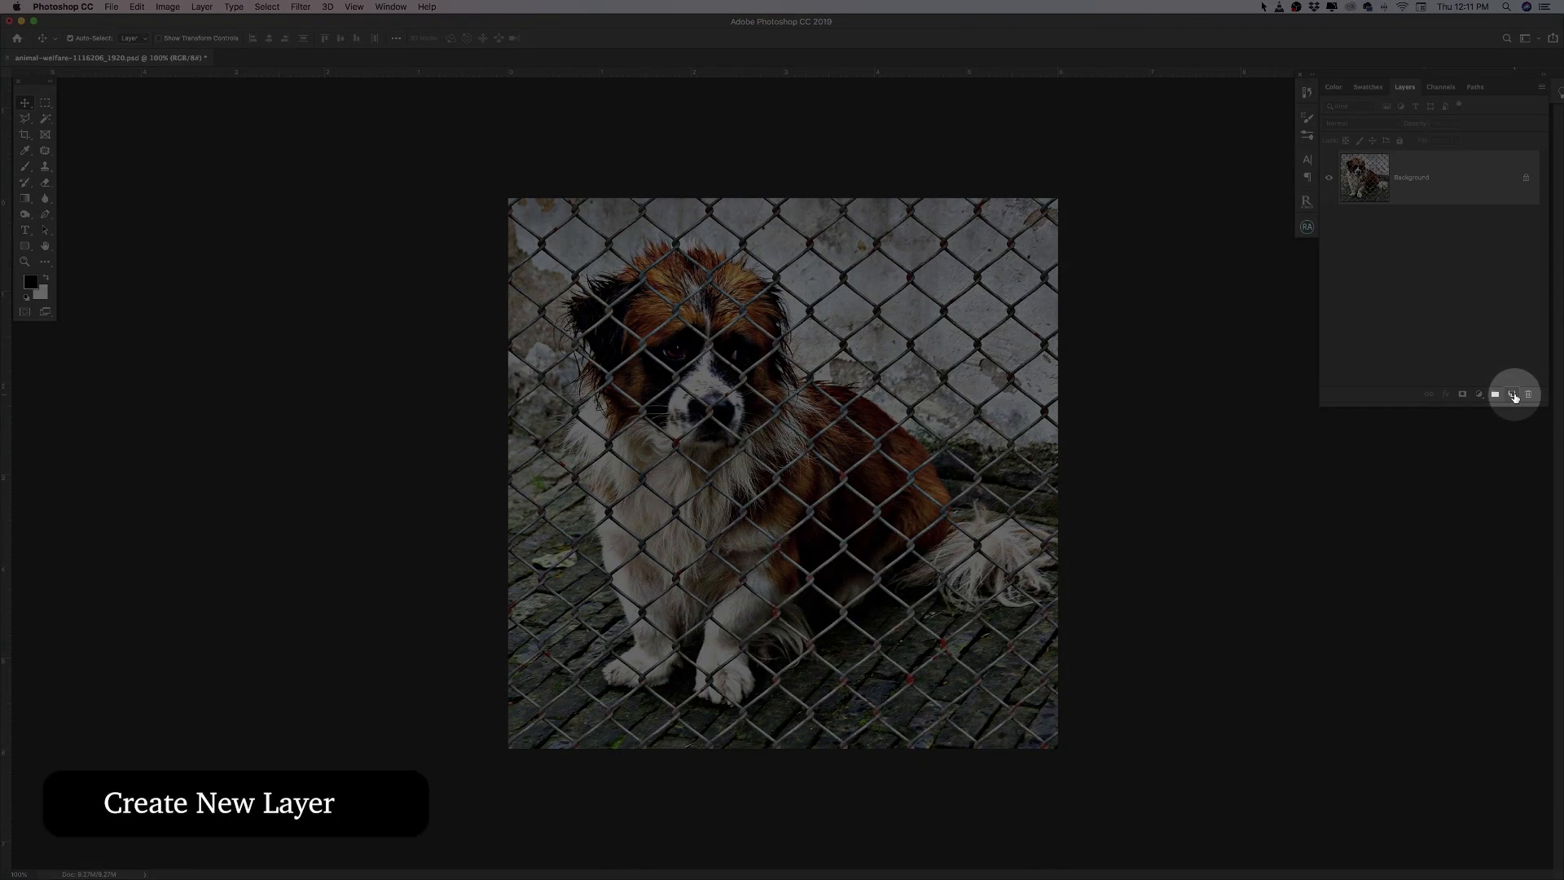
Create a new layer above the Background and rename it "new layer"
click(1512, 395)
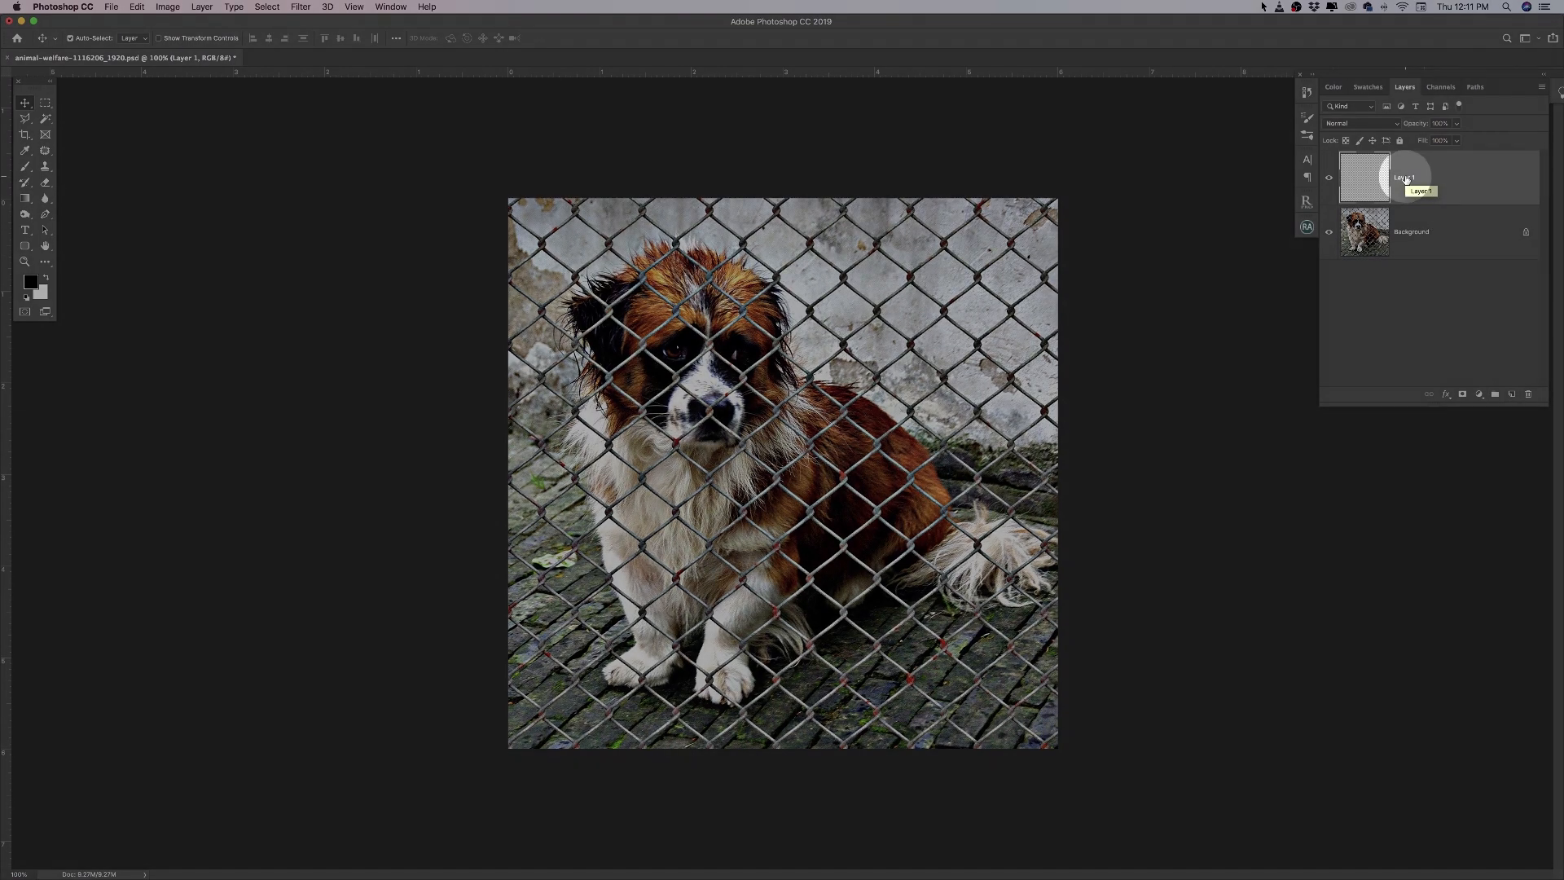
double_click(1405, 178)
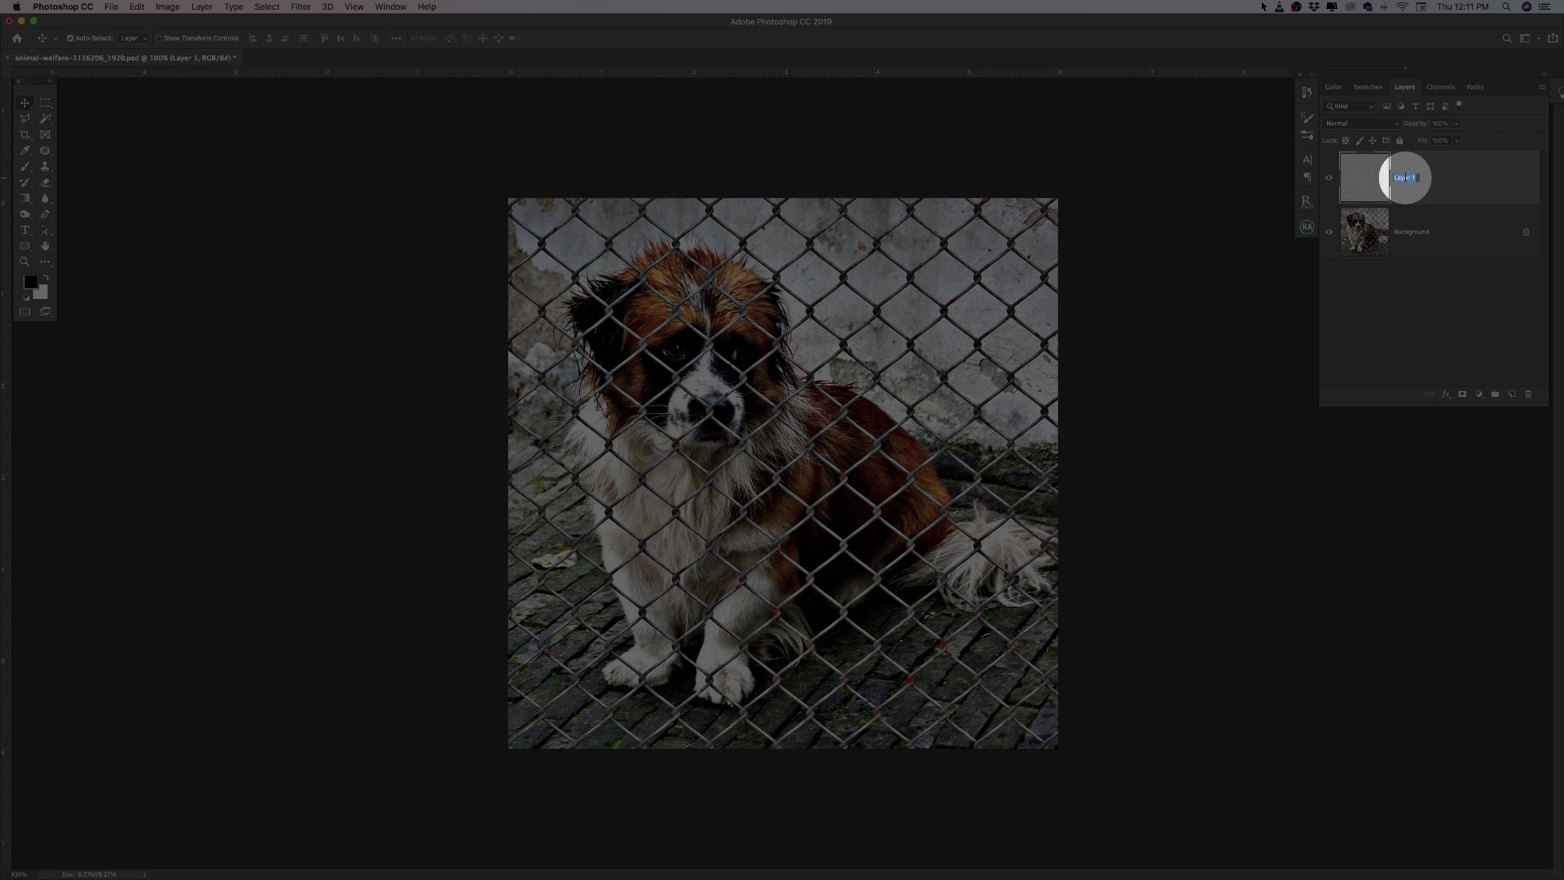
key(BackSpace)
key(Return)
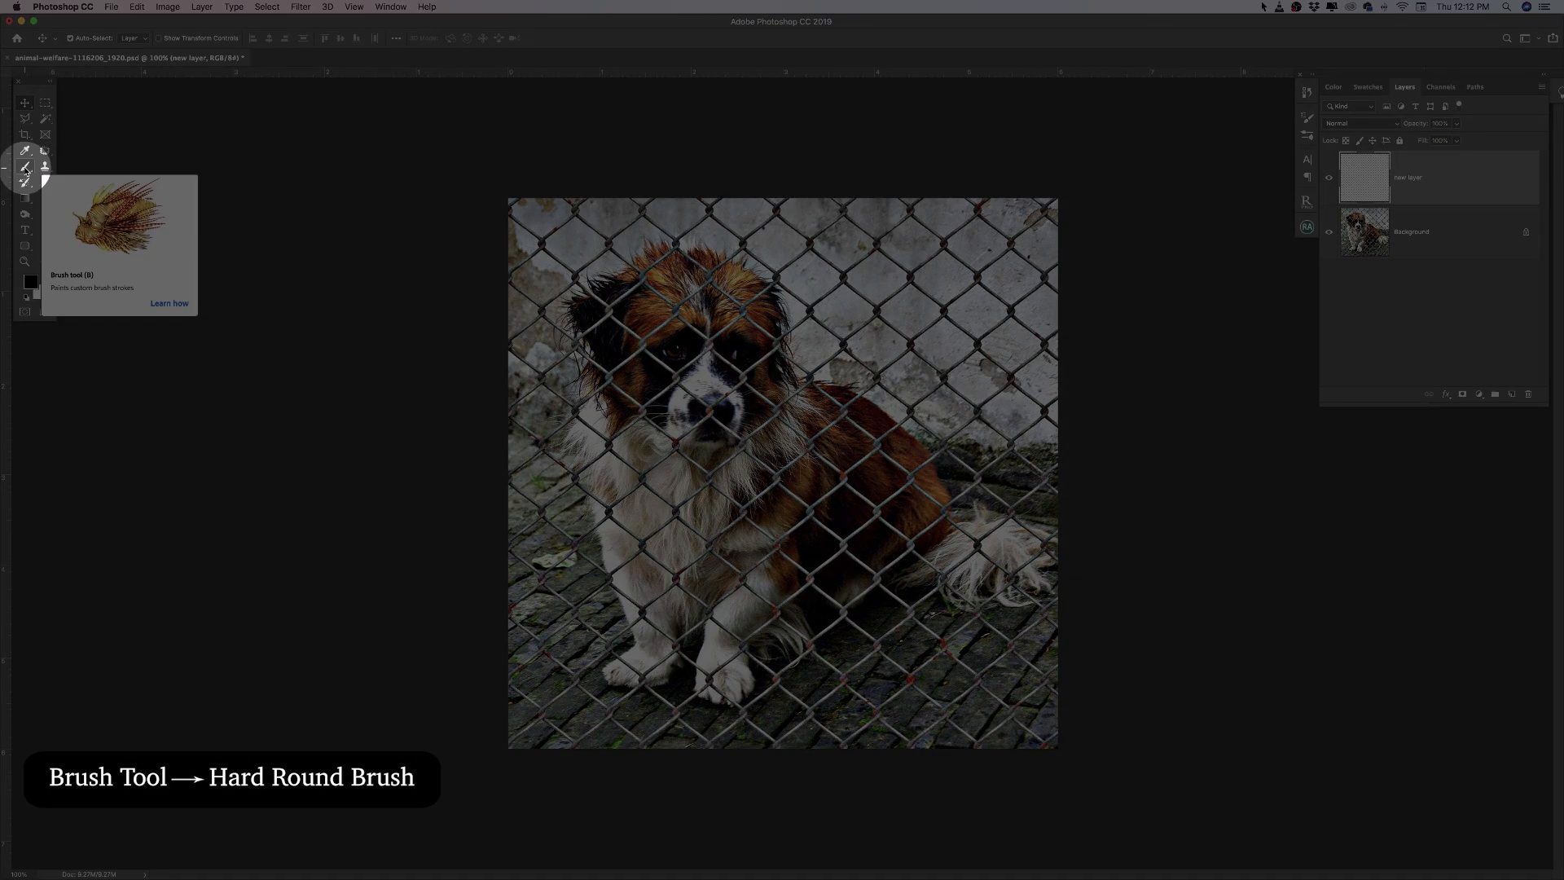
Choose the Brush tool with the Hard Round preset from the General Brushes
click(26, 168)
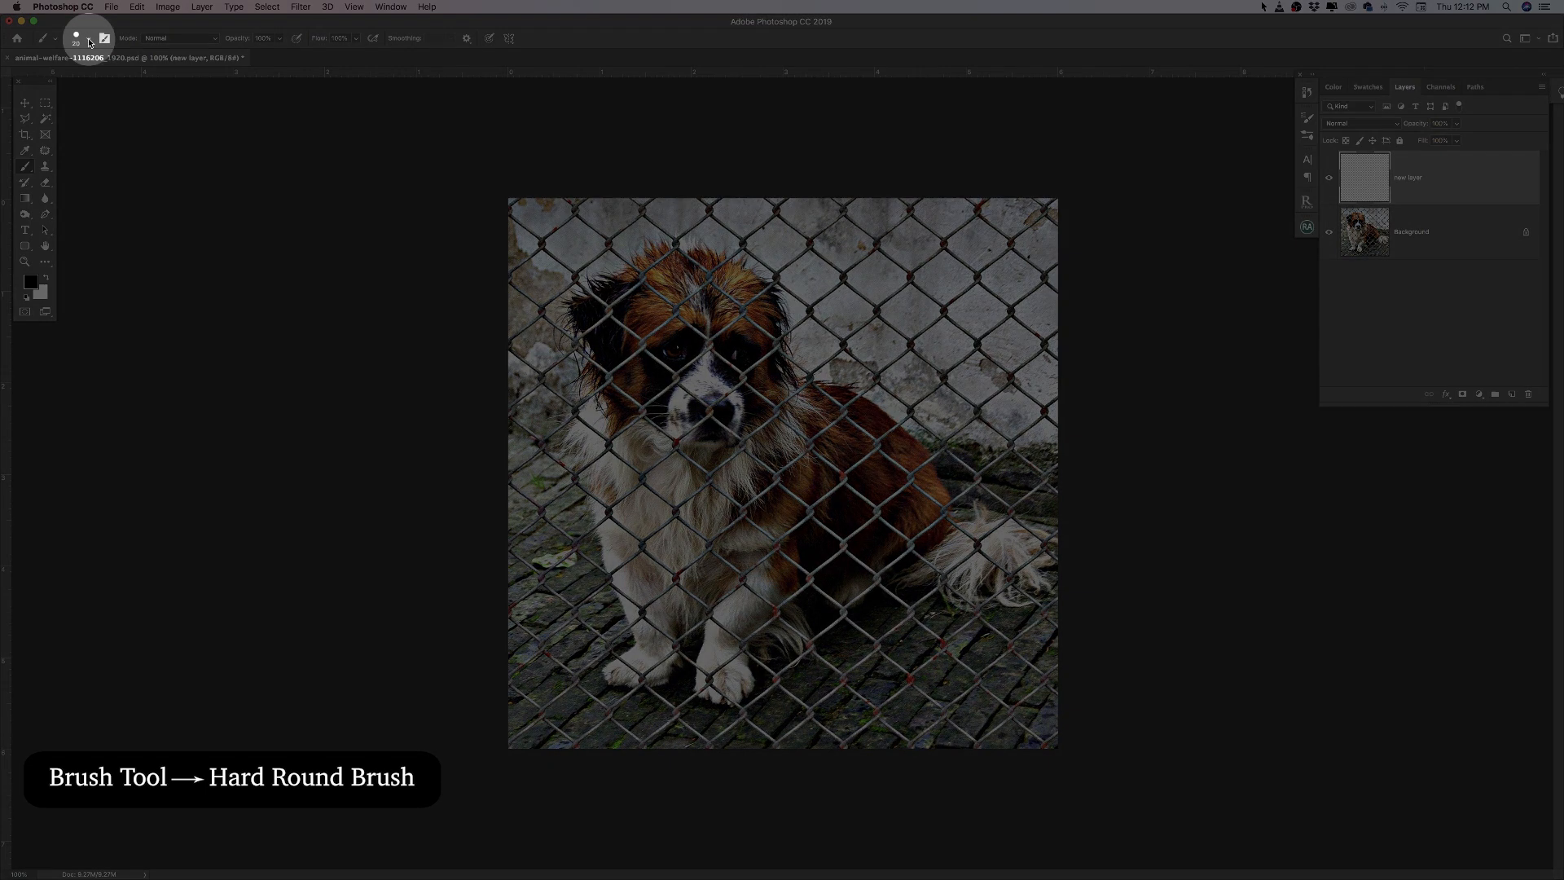
click(90, 43)
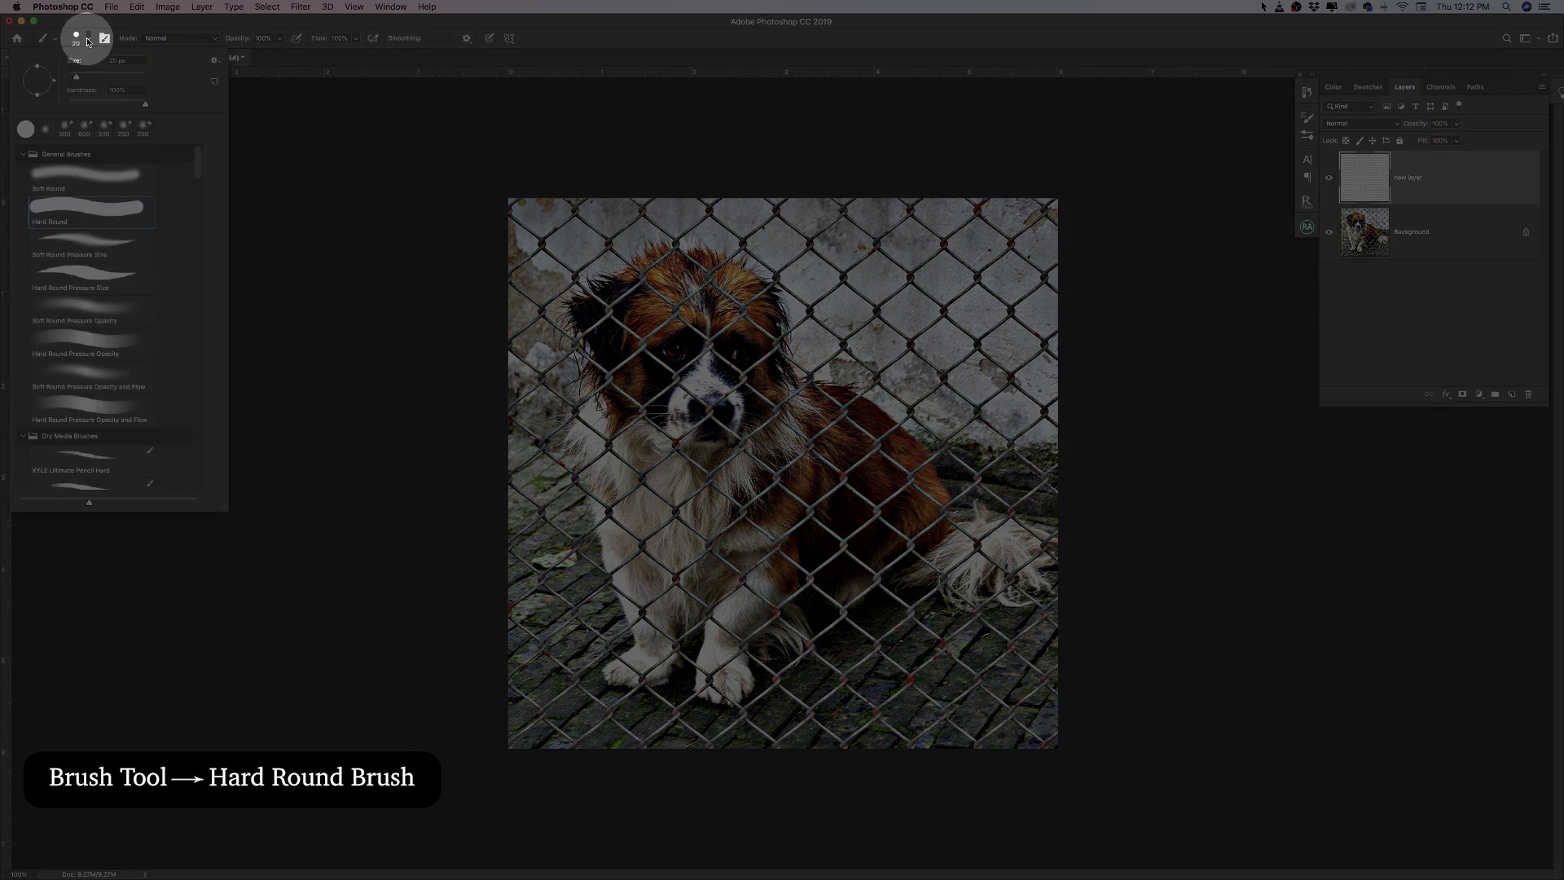
click(70, 208)
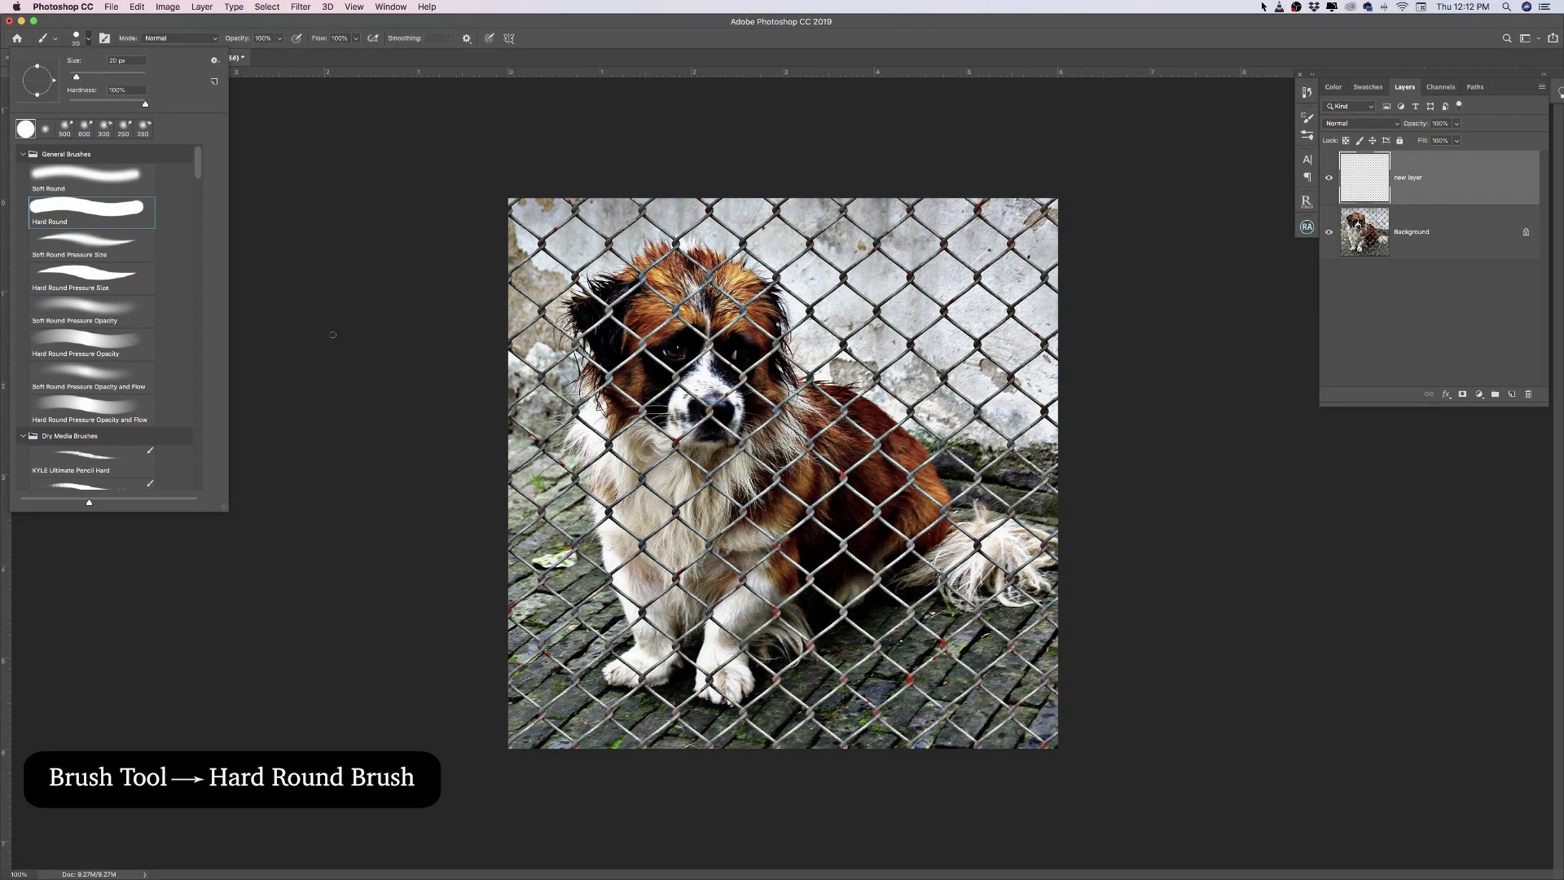
click(353, 339)
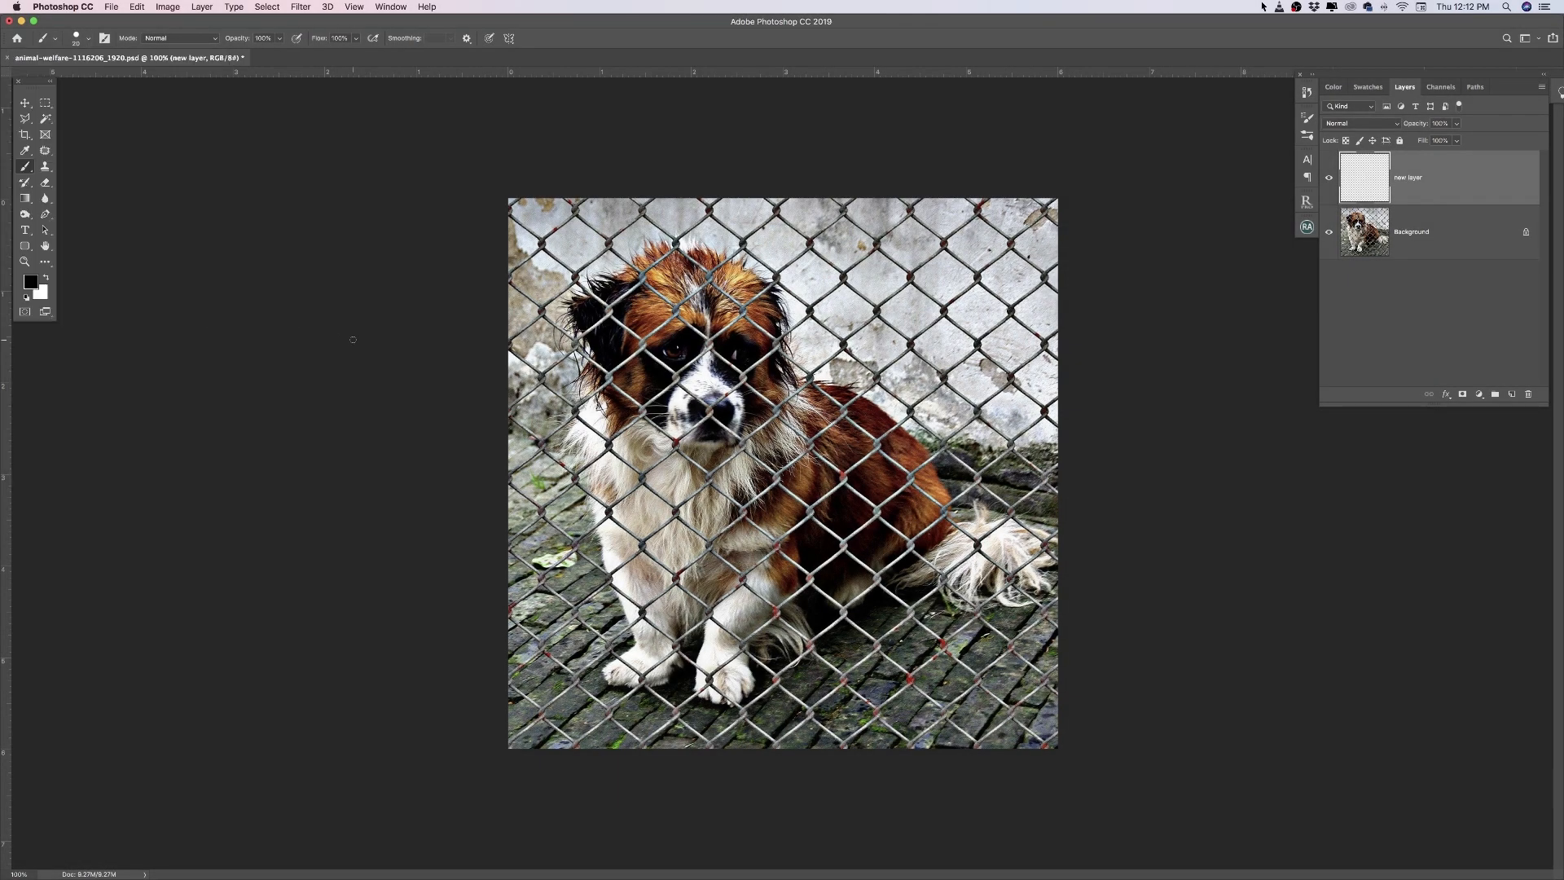
Enlarge the brush so its tip is slightly wider than the fence wire at the photo's upper-left corner
key(super+equal)
key(super+equal)
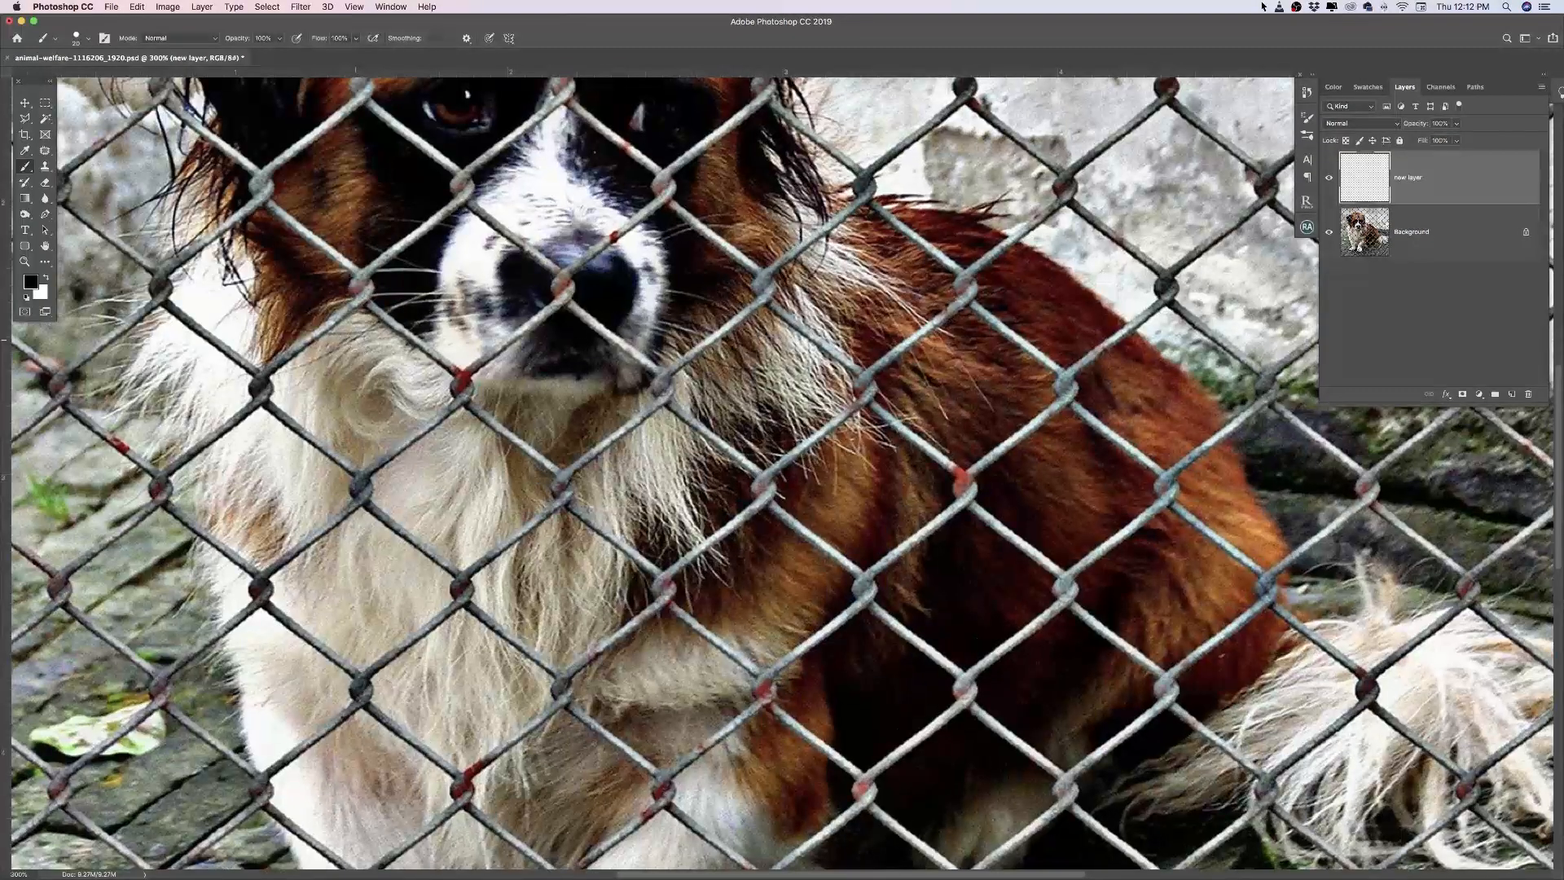
drag(396, 331, 672, 798)
drag(465, 361, 543, 458)
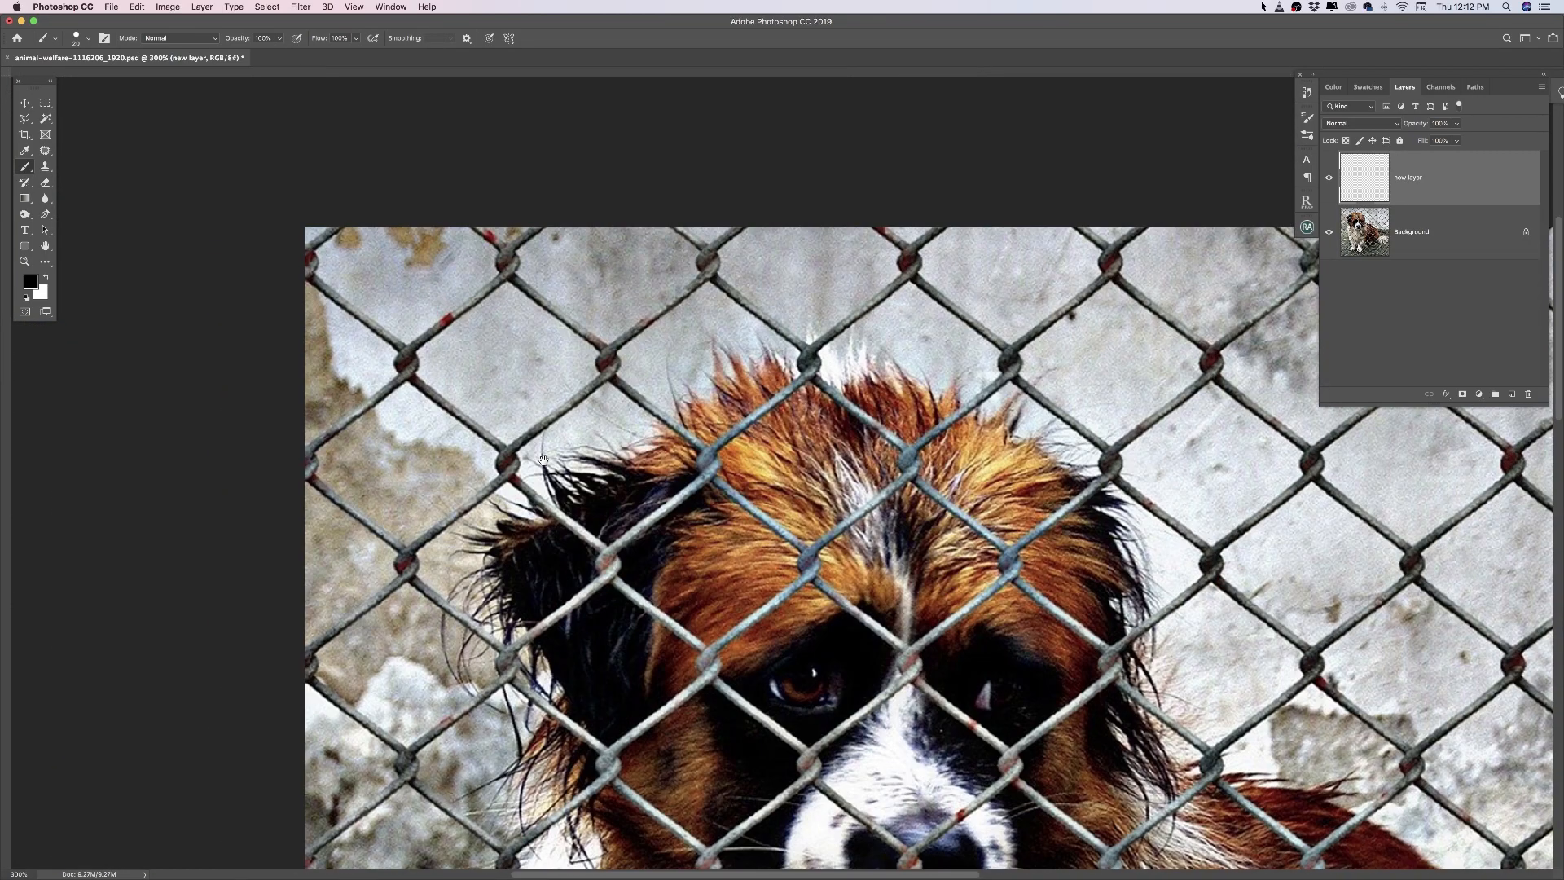
key(super+r)
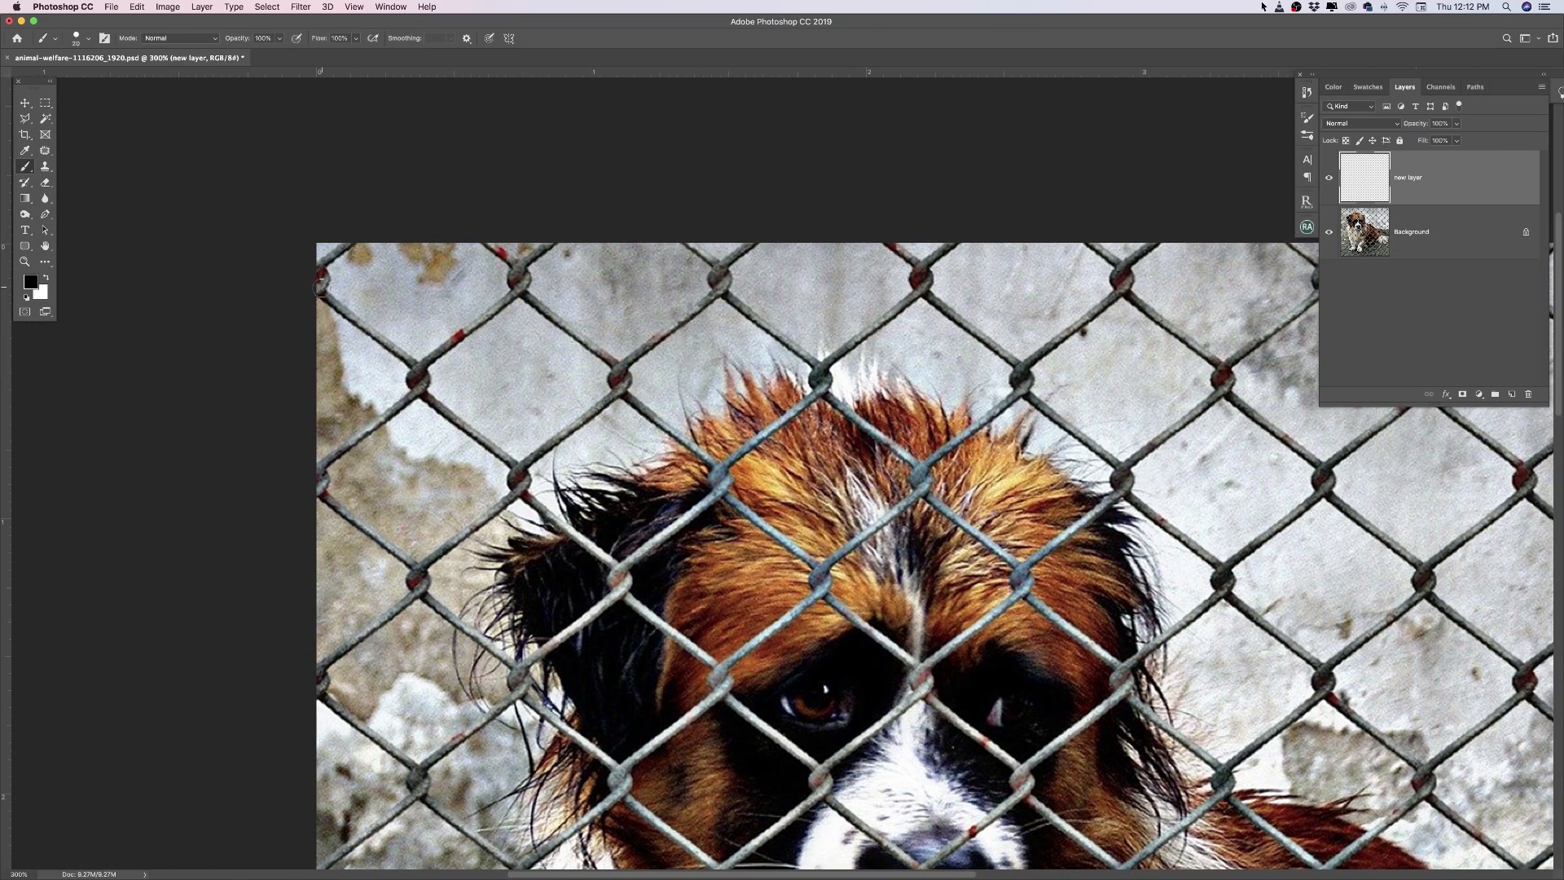
key(bracketright)
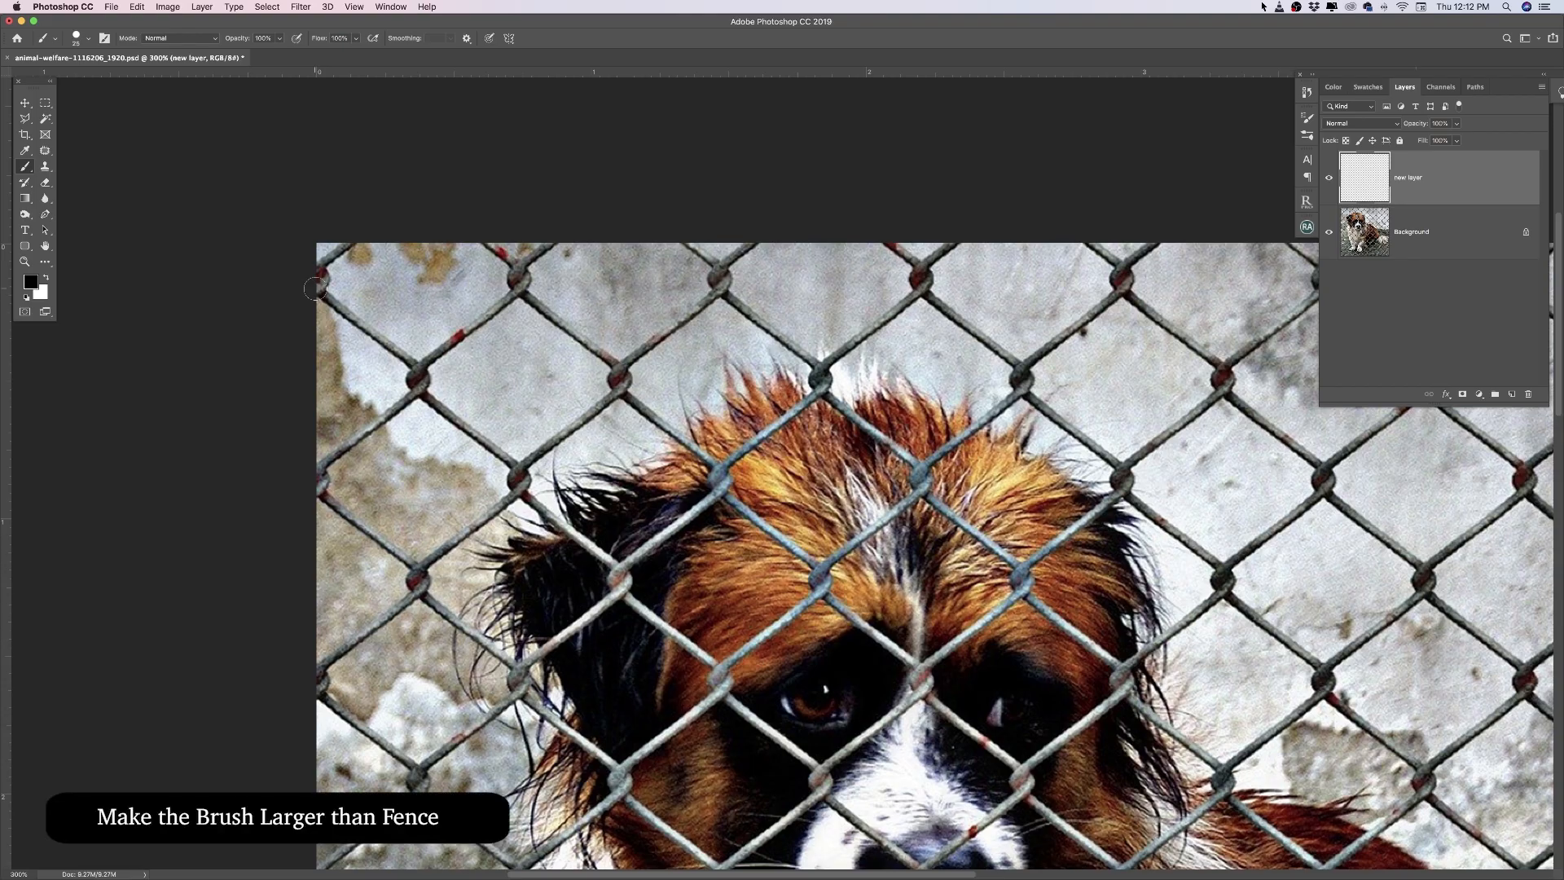
Paint connected straight black strokes over the leftmost zigzag fence wire, from the photo's top edge down to the third joint on the left edge
click(351, 238)
shift+click(322, 286)
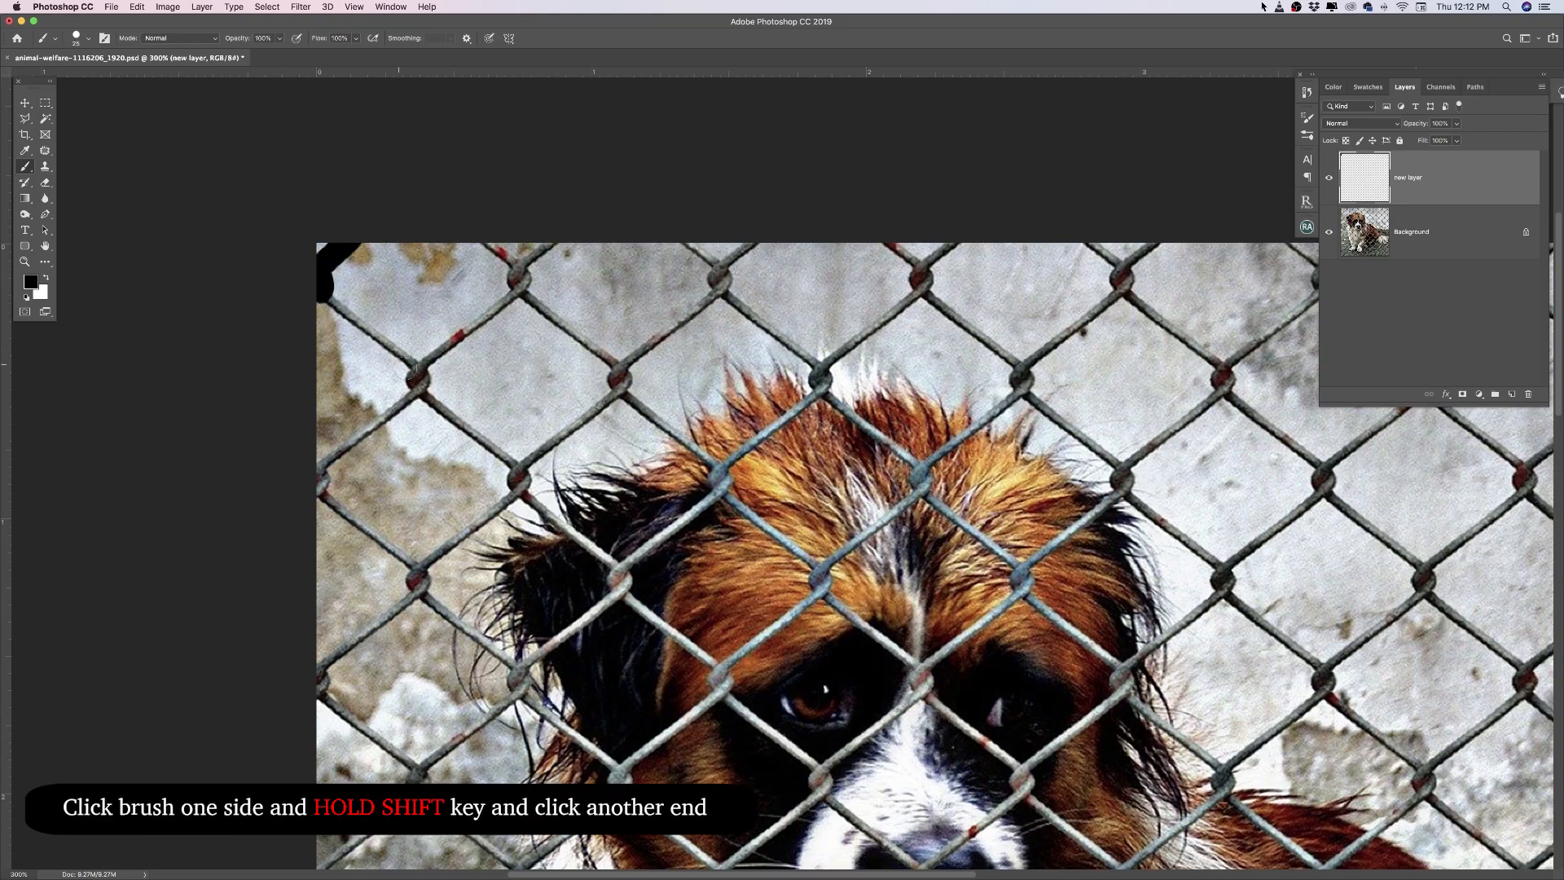
shift+click(417, 383)
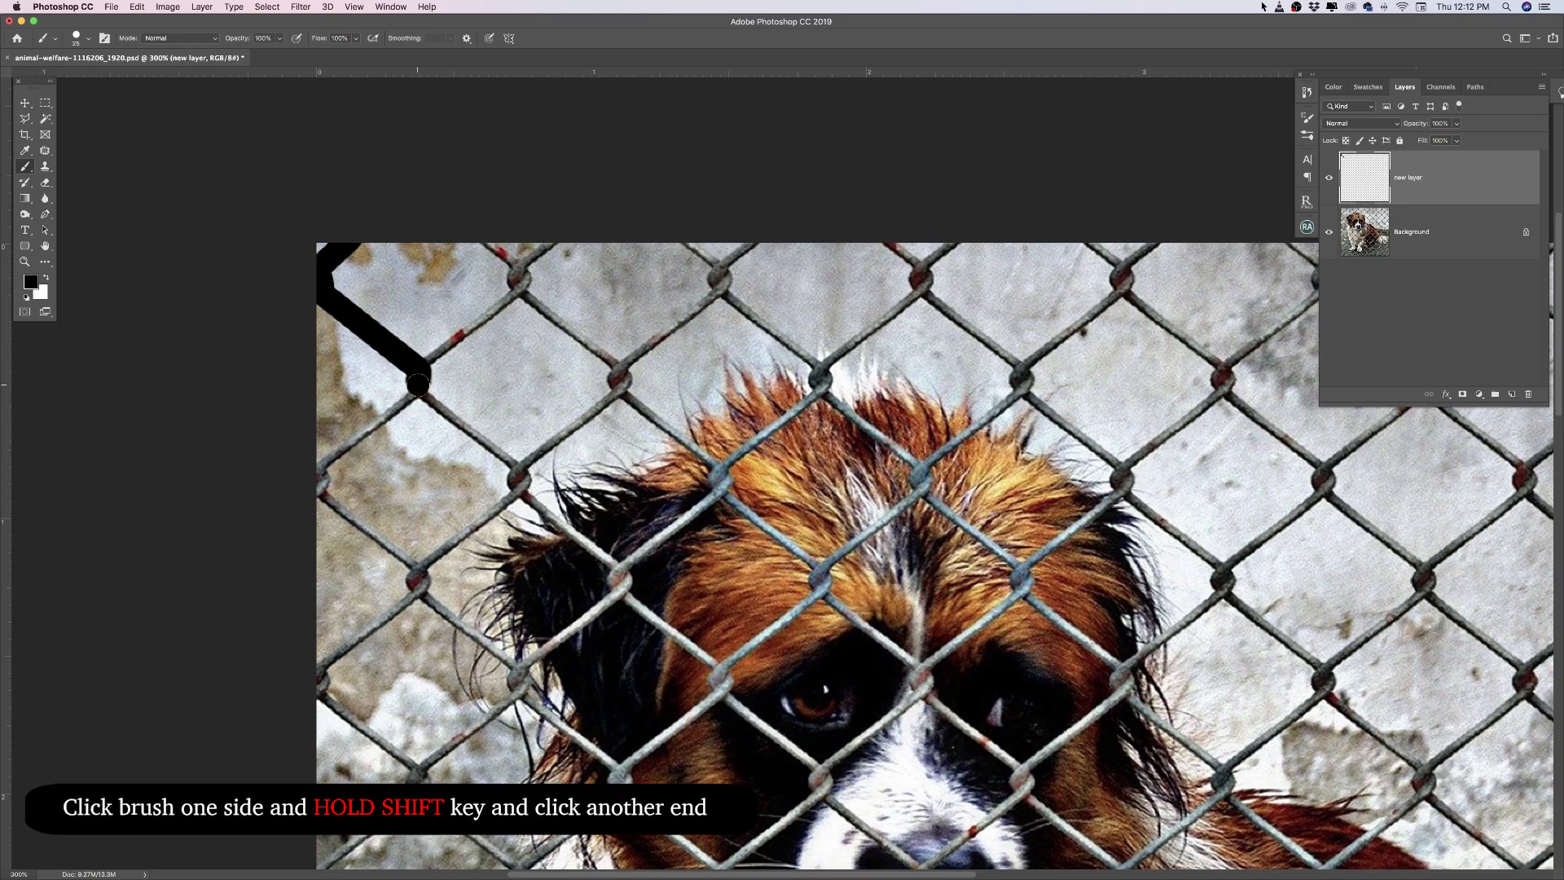
shift+click(319, 475)
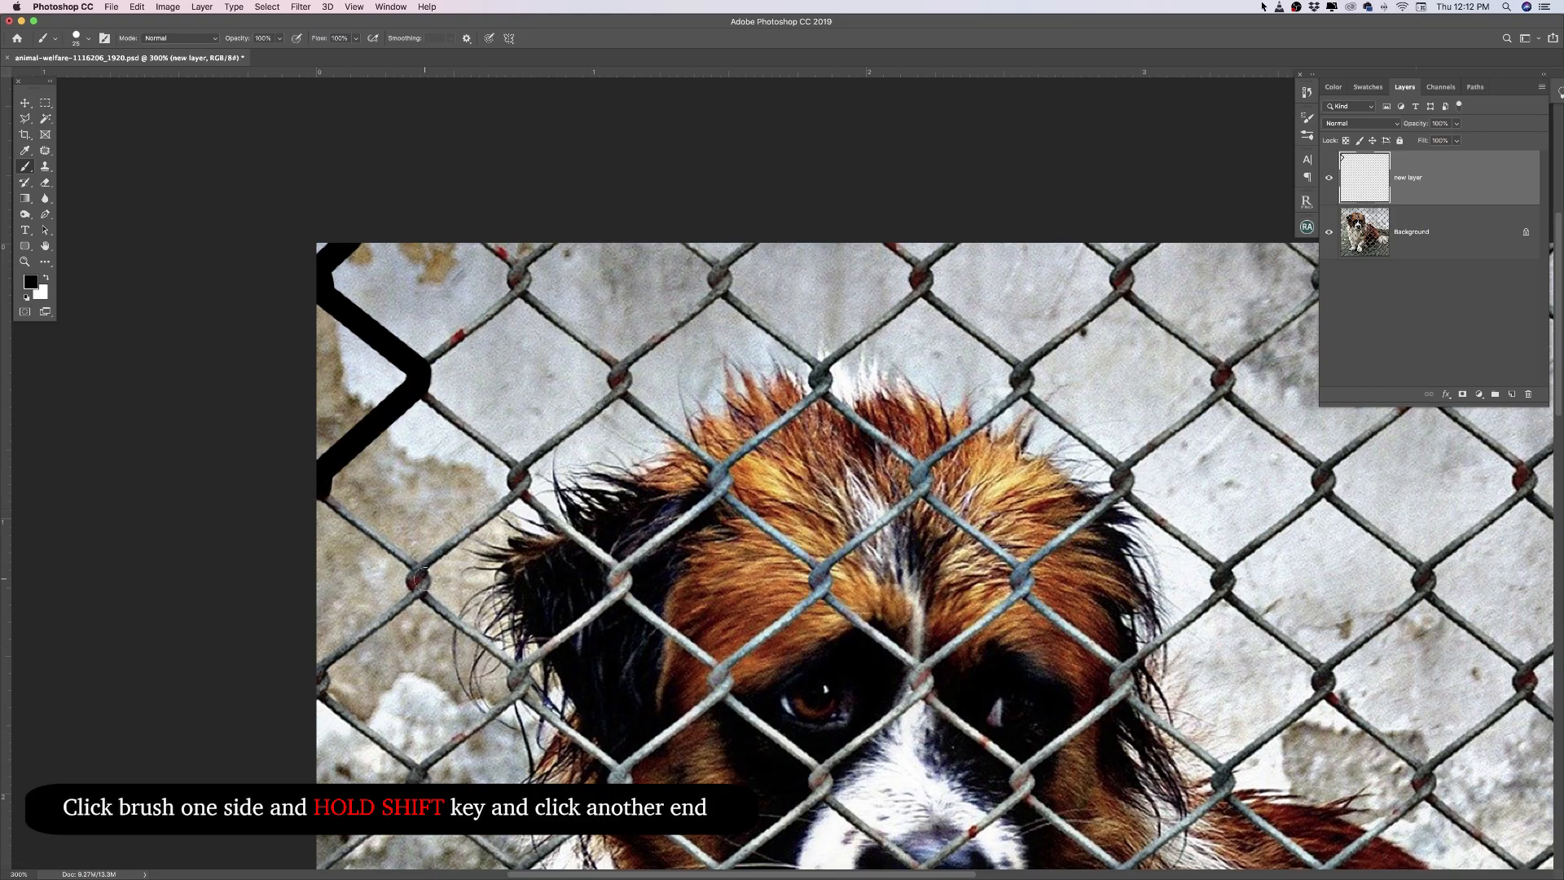
shift+click(419, 578)
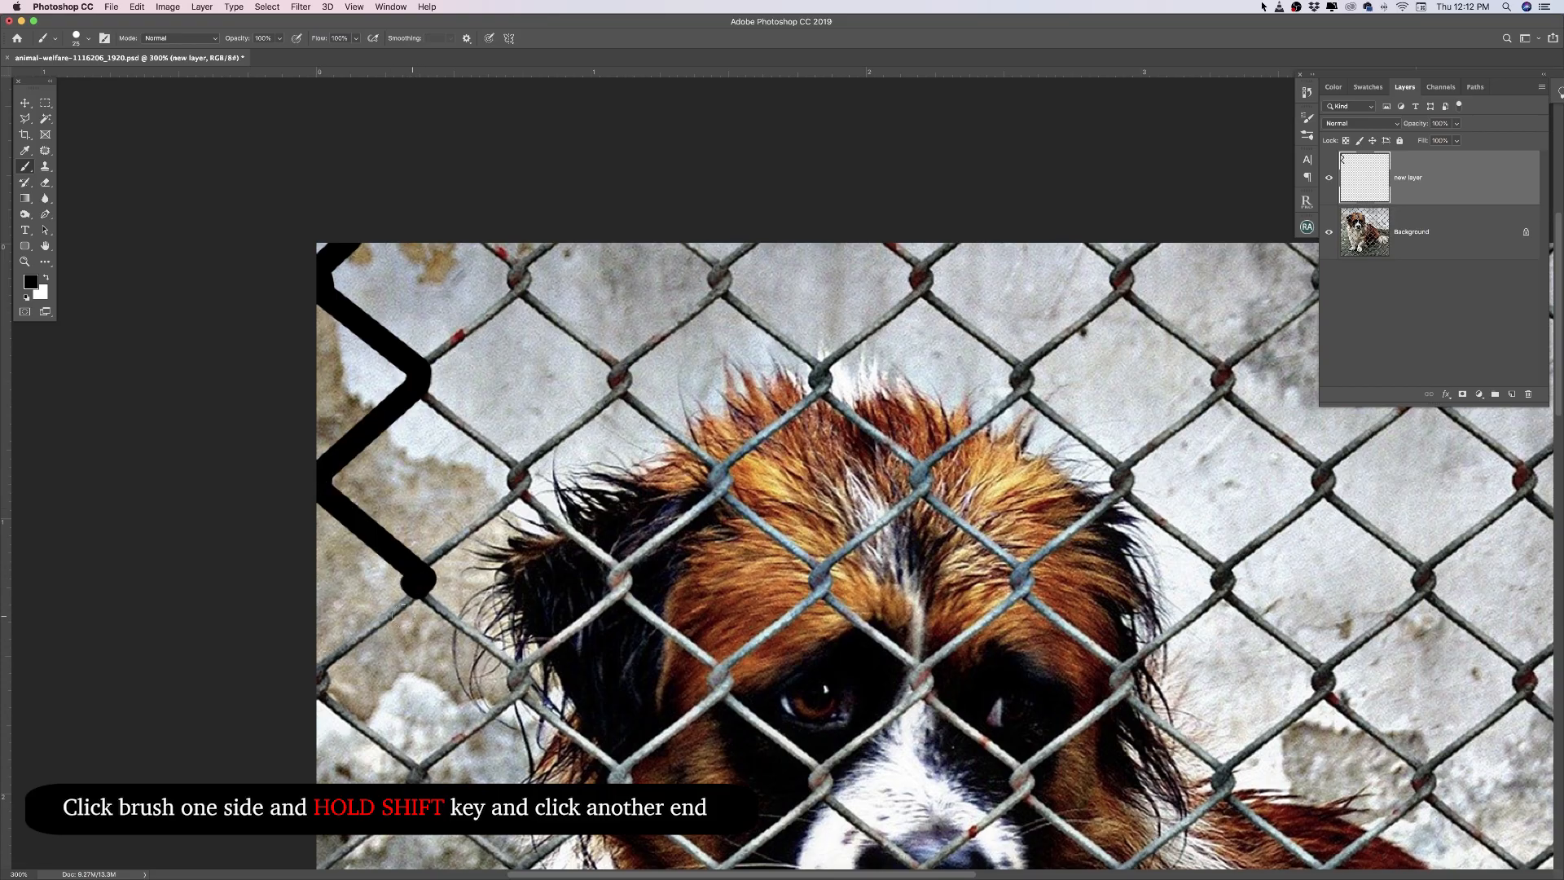
shift+click(318, 675)
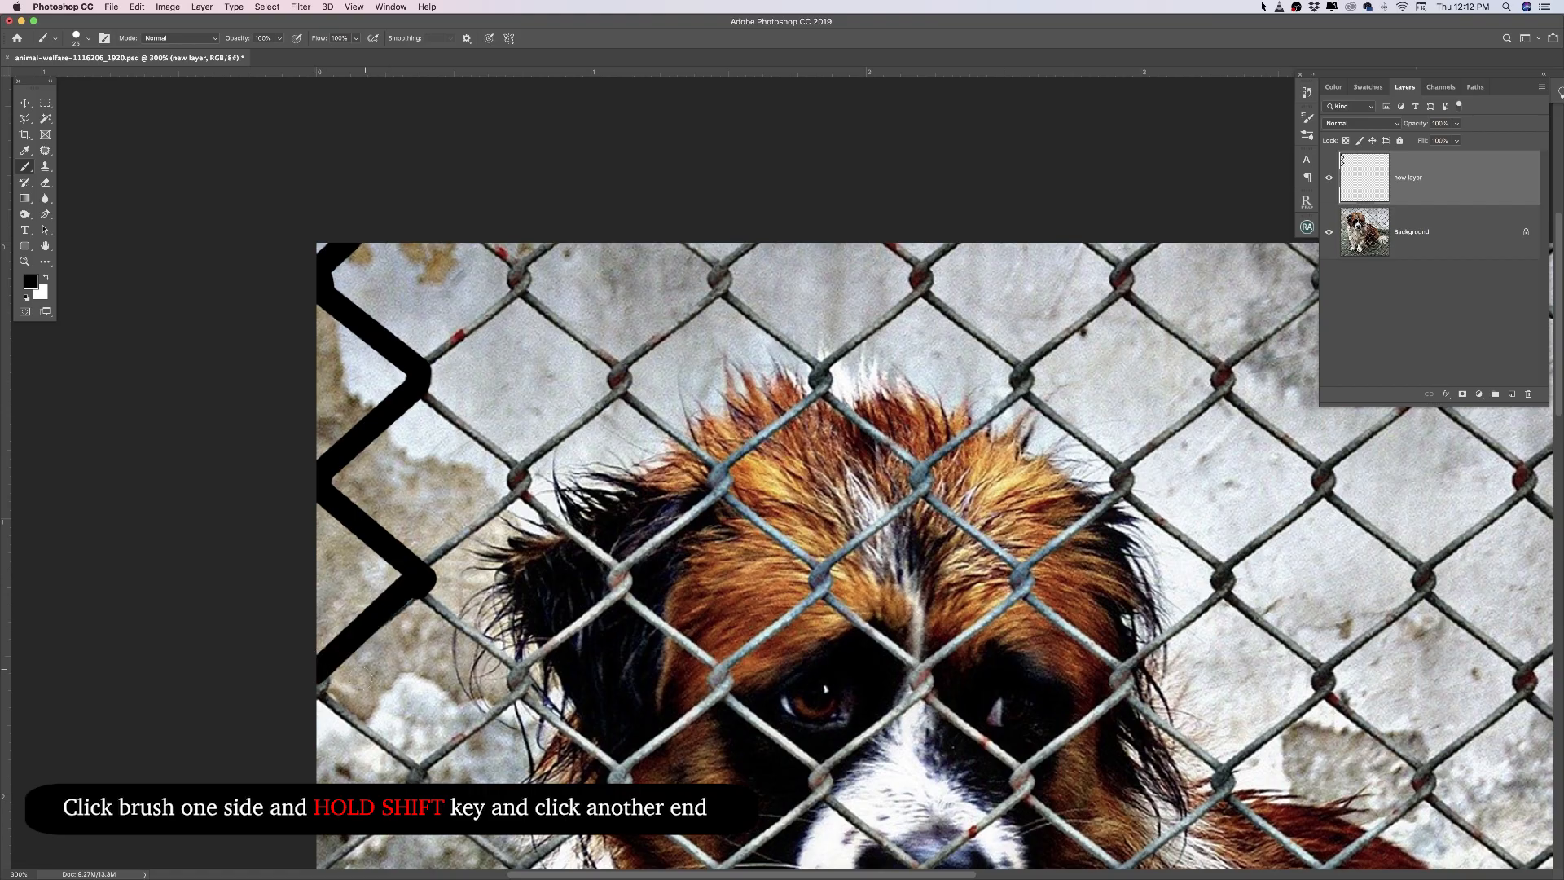
Continue the straight black strokes along the leftmost zigzag wire, covering the next two segments level with the dog's face
scroll(350, 603, down, 5)
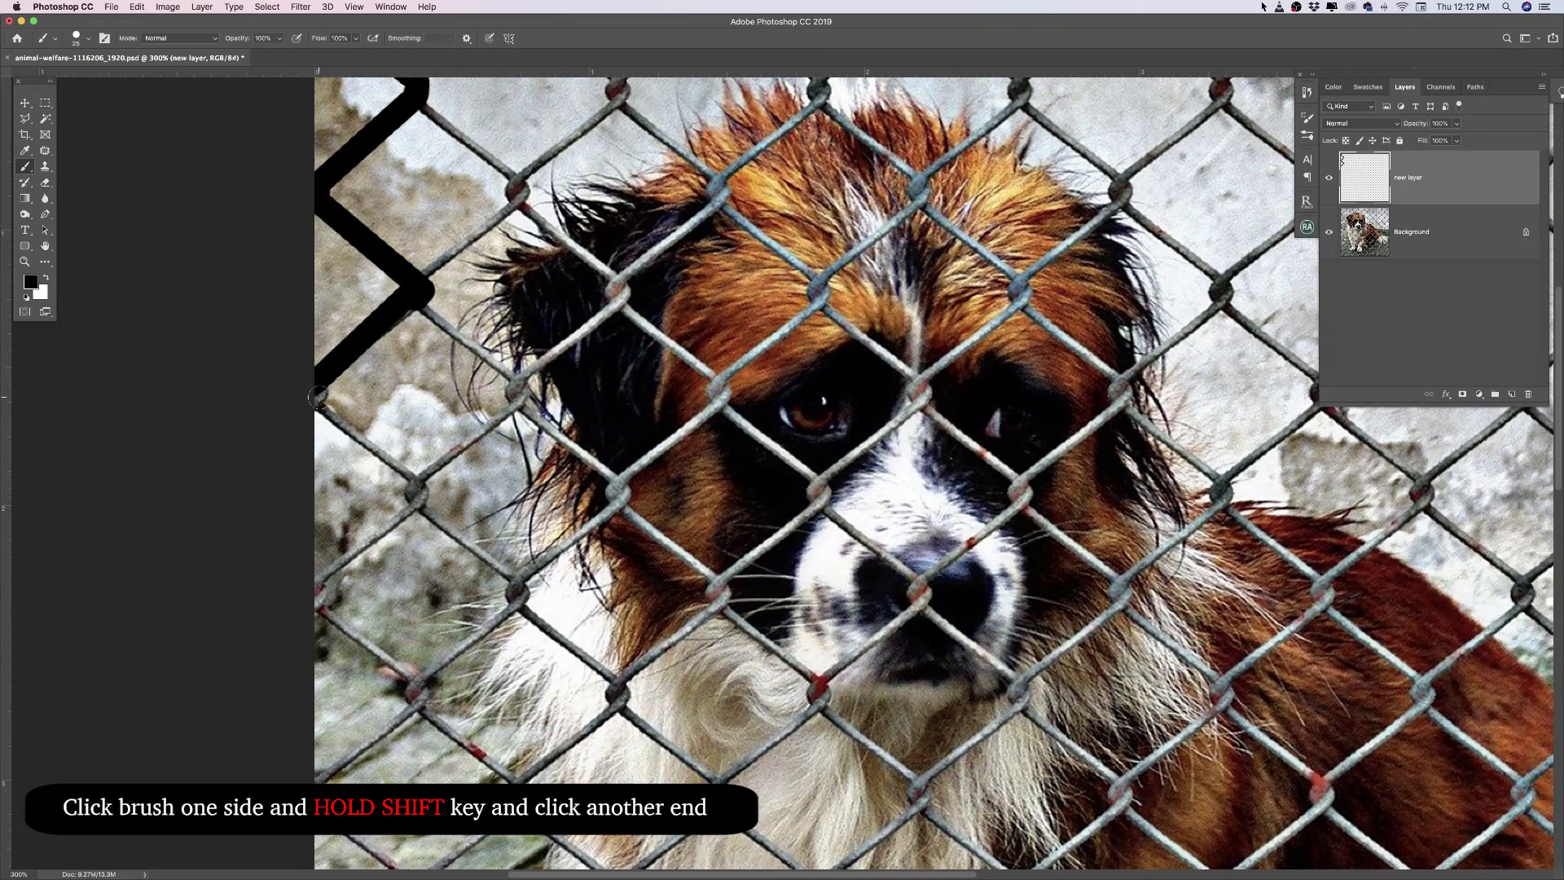
click(316, 397)
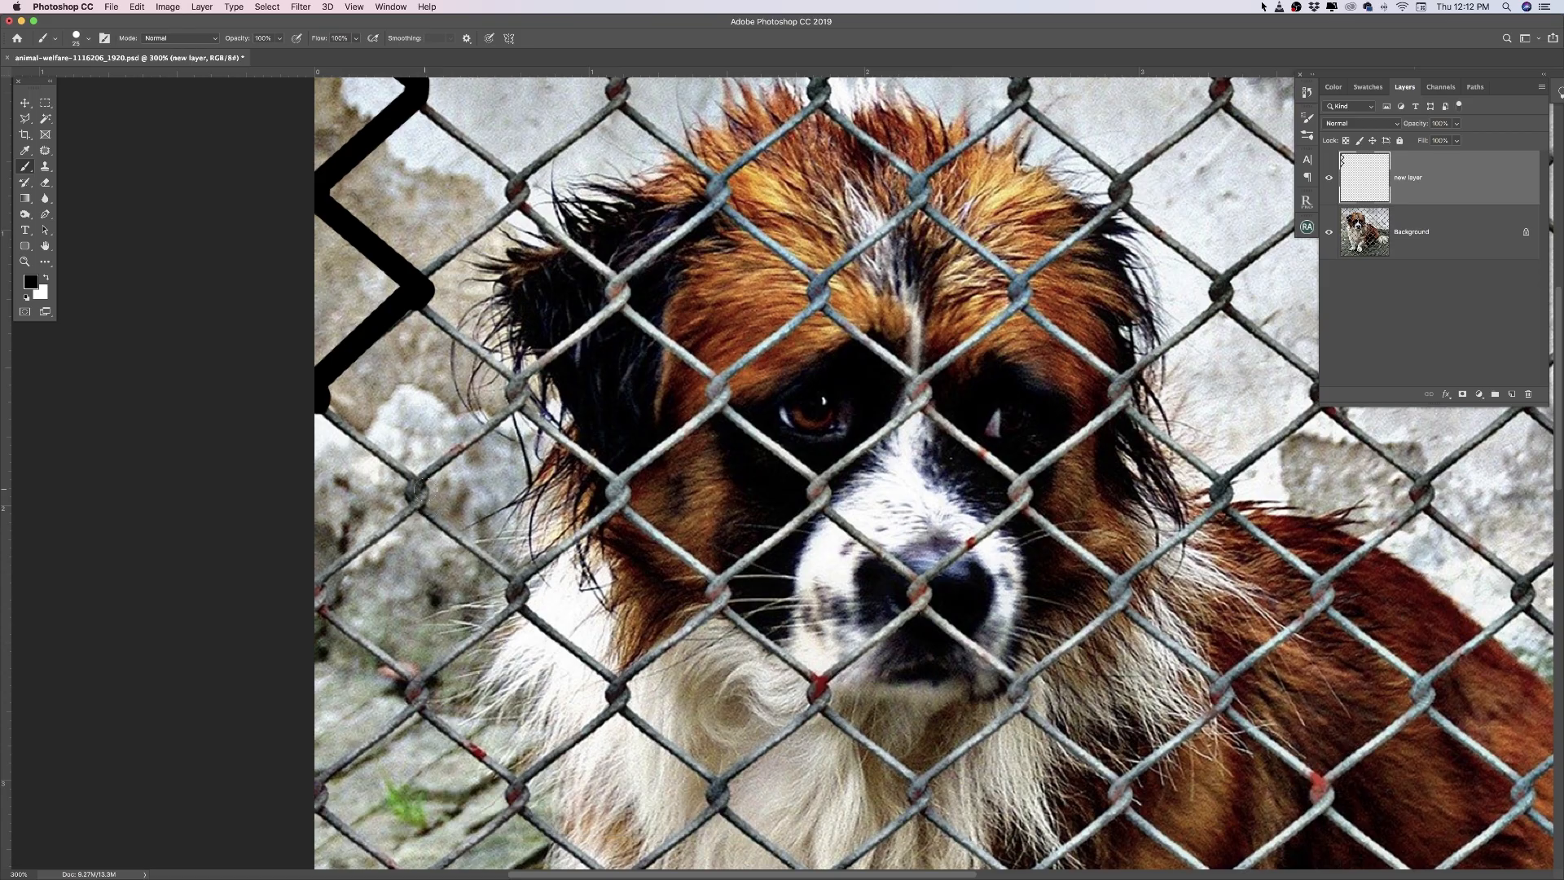
shift+click(417, 494)
click(416, 497)
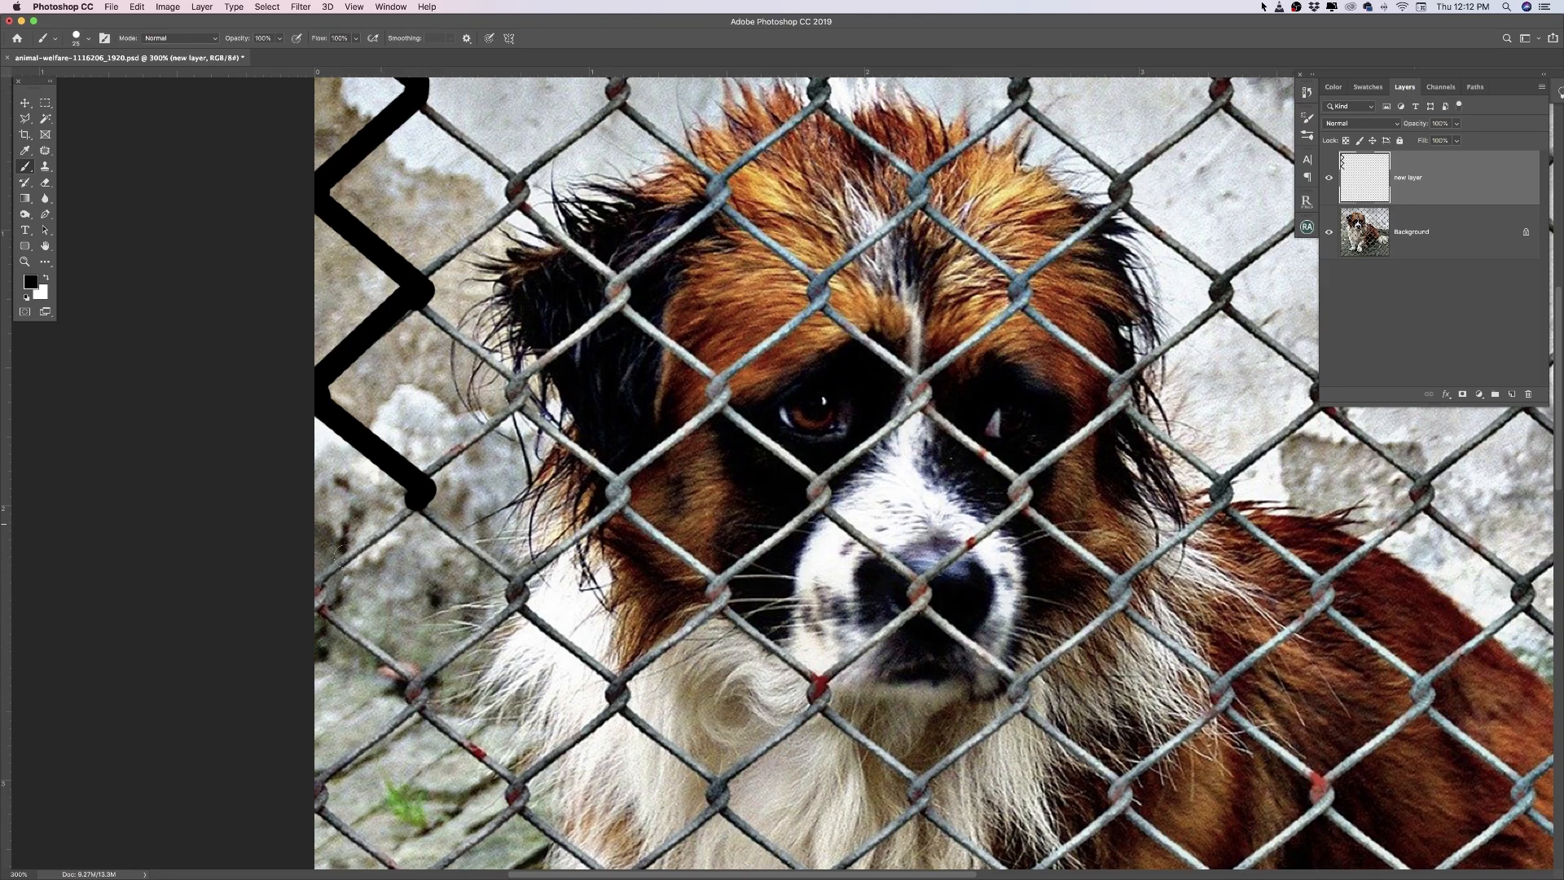
shift+click(321, 606)
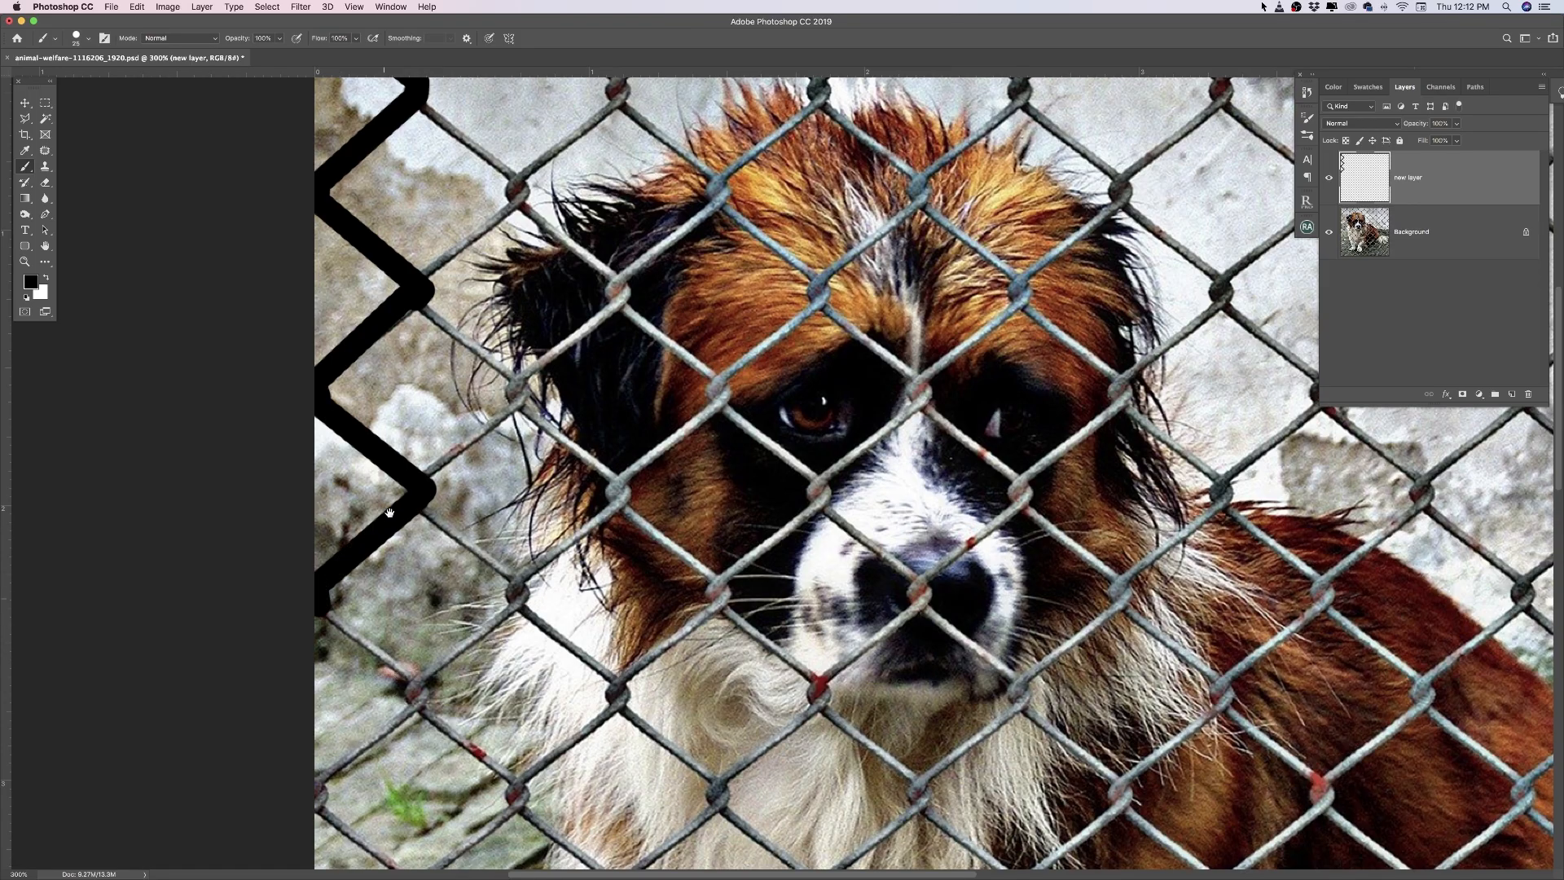
Extend the connected black strokes down the leftmost zigzag wire over four more segments beside the dog's chest
drag(387, 646, 426, 371)
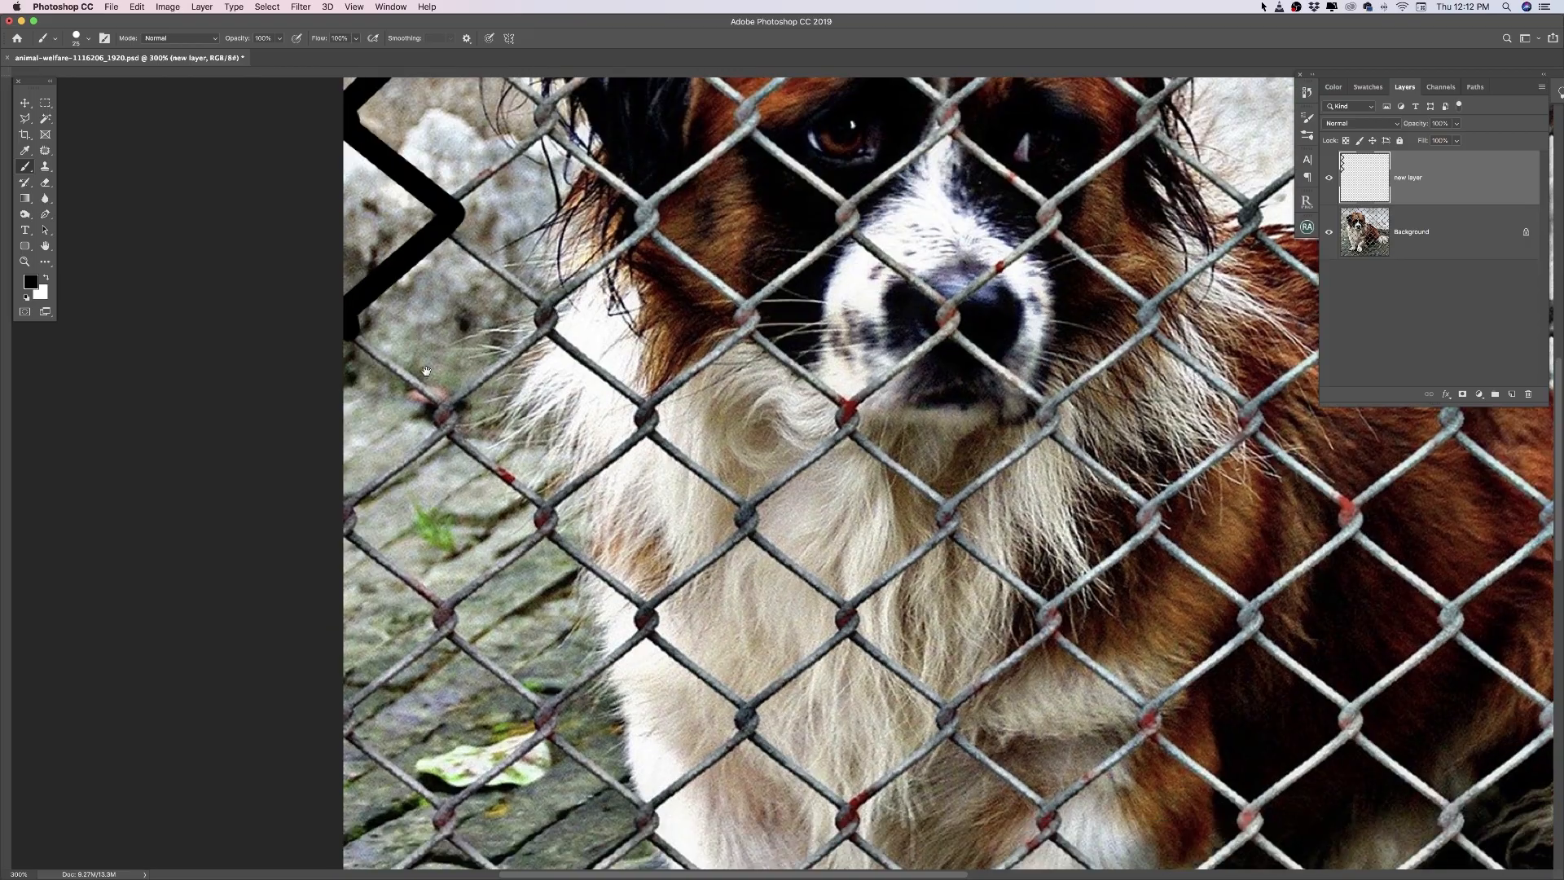
shift+click(449, 414)
shift+click(443, 427)
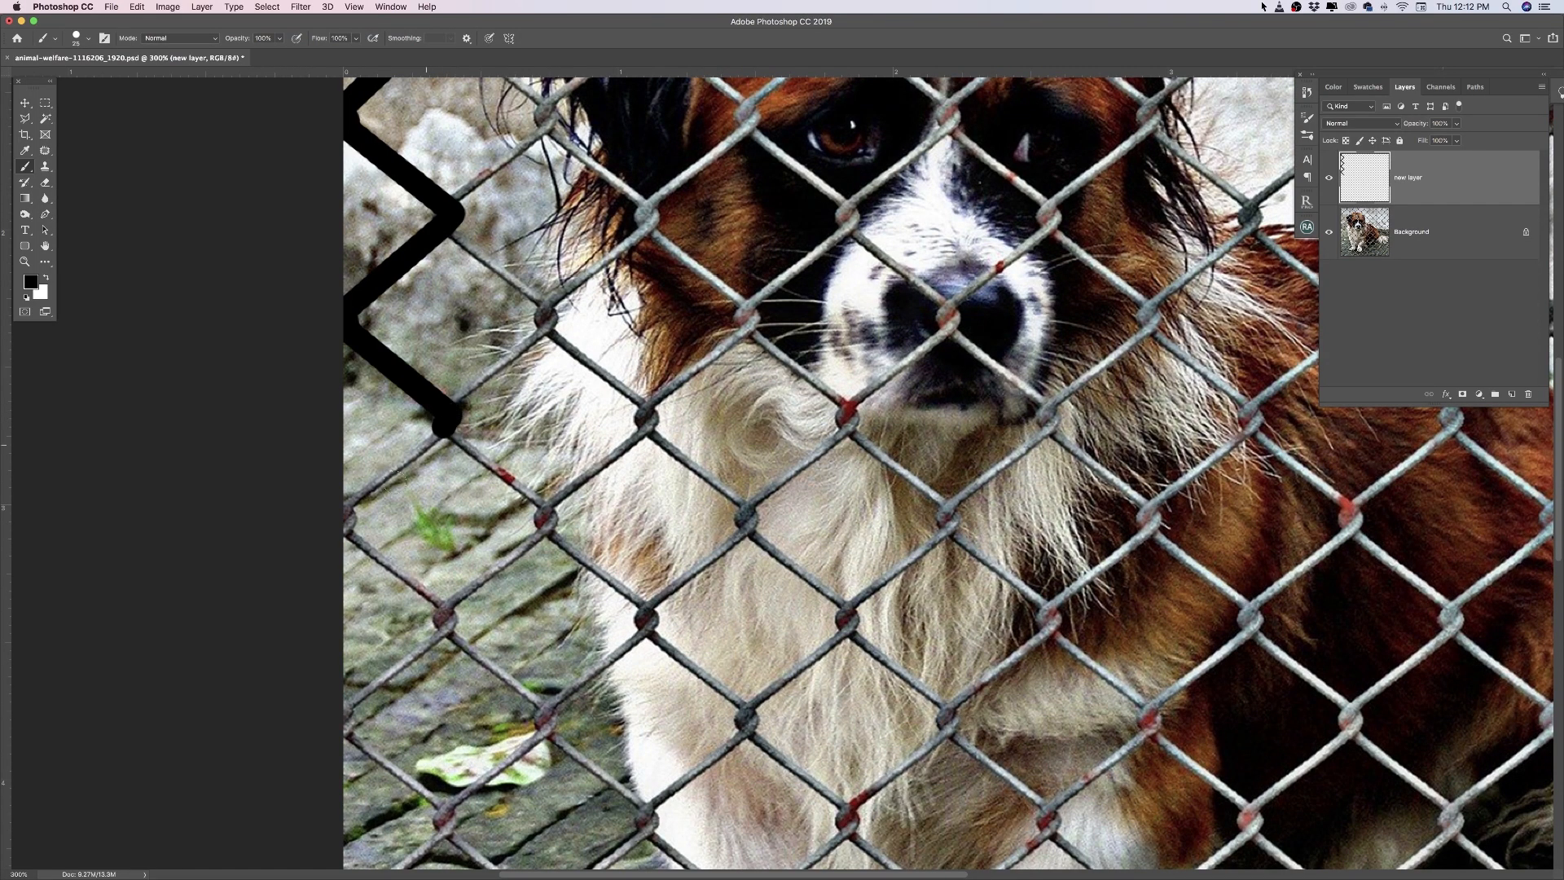
shift+click(349, 525)
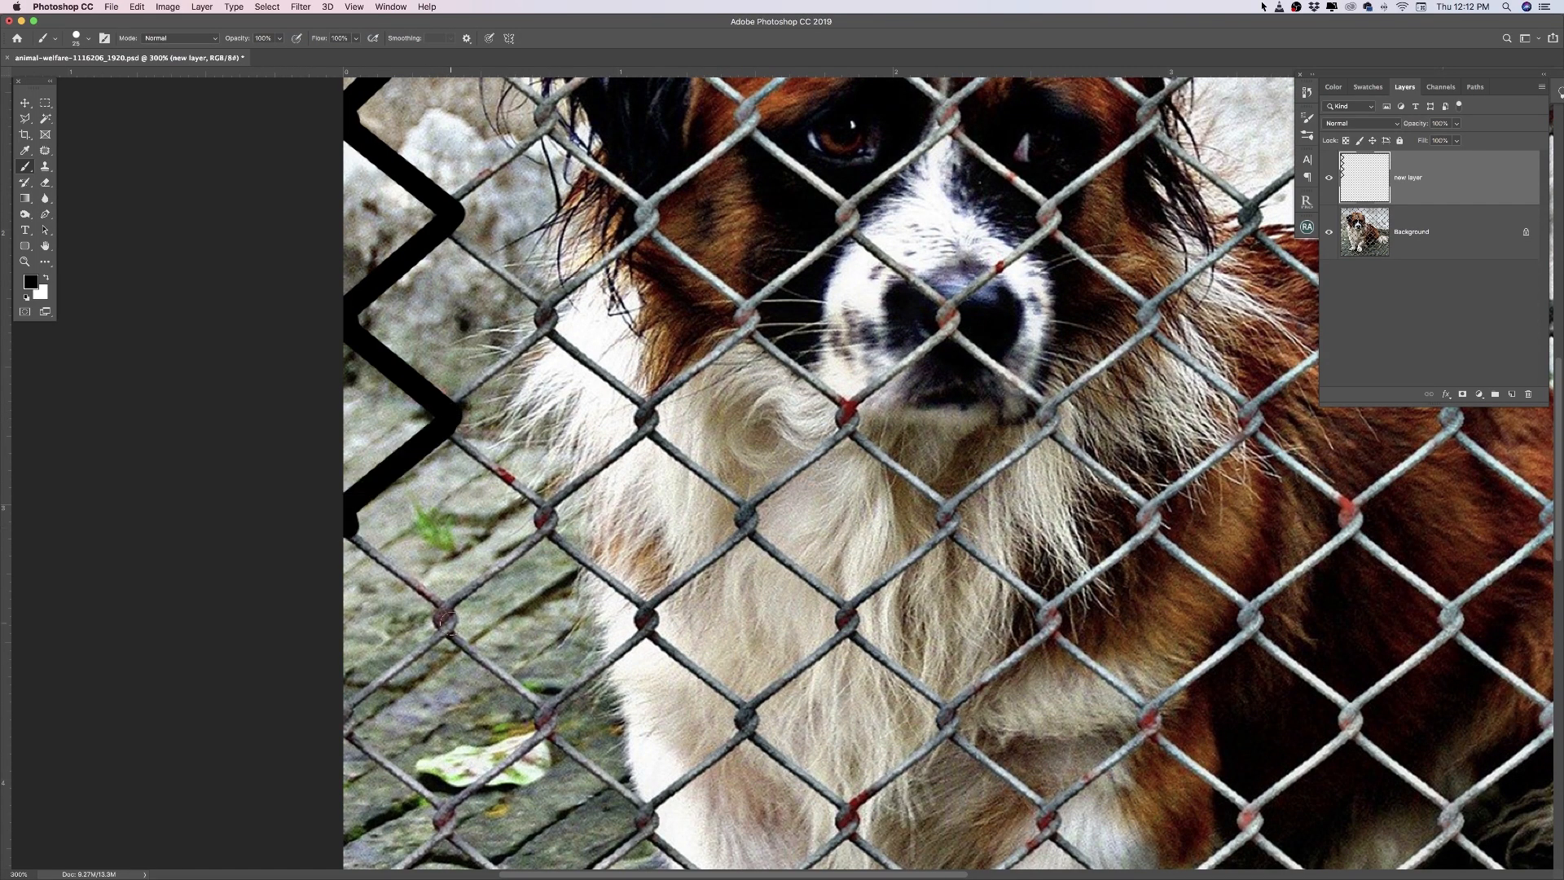
shift+click(446, 621)
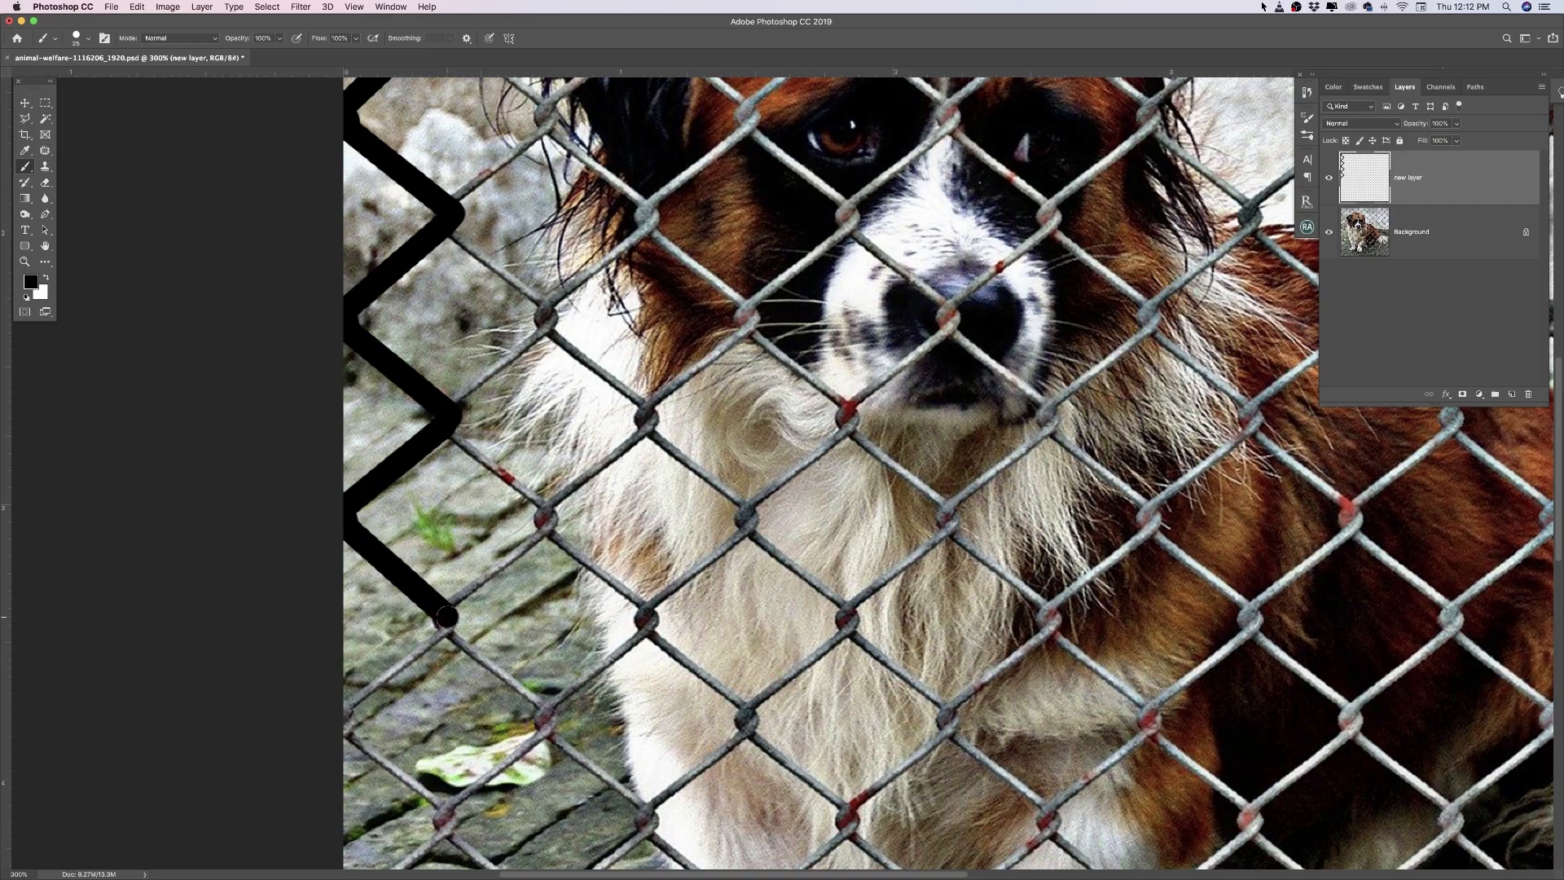
shift+click(342, 712)
Cover the next four segments of the leftmost zigzag wire with straight black strokes beside the dog's front legs
drag(407, 799, 427, 449)
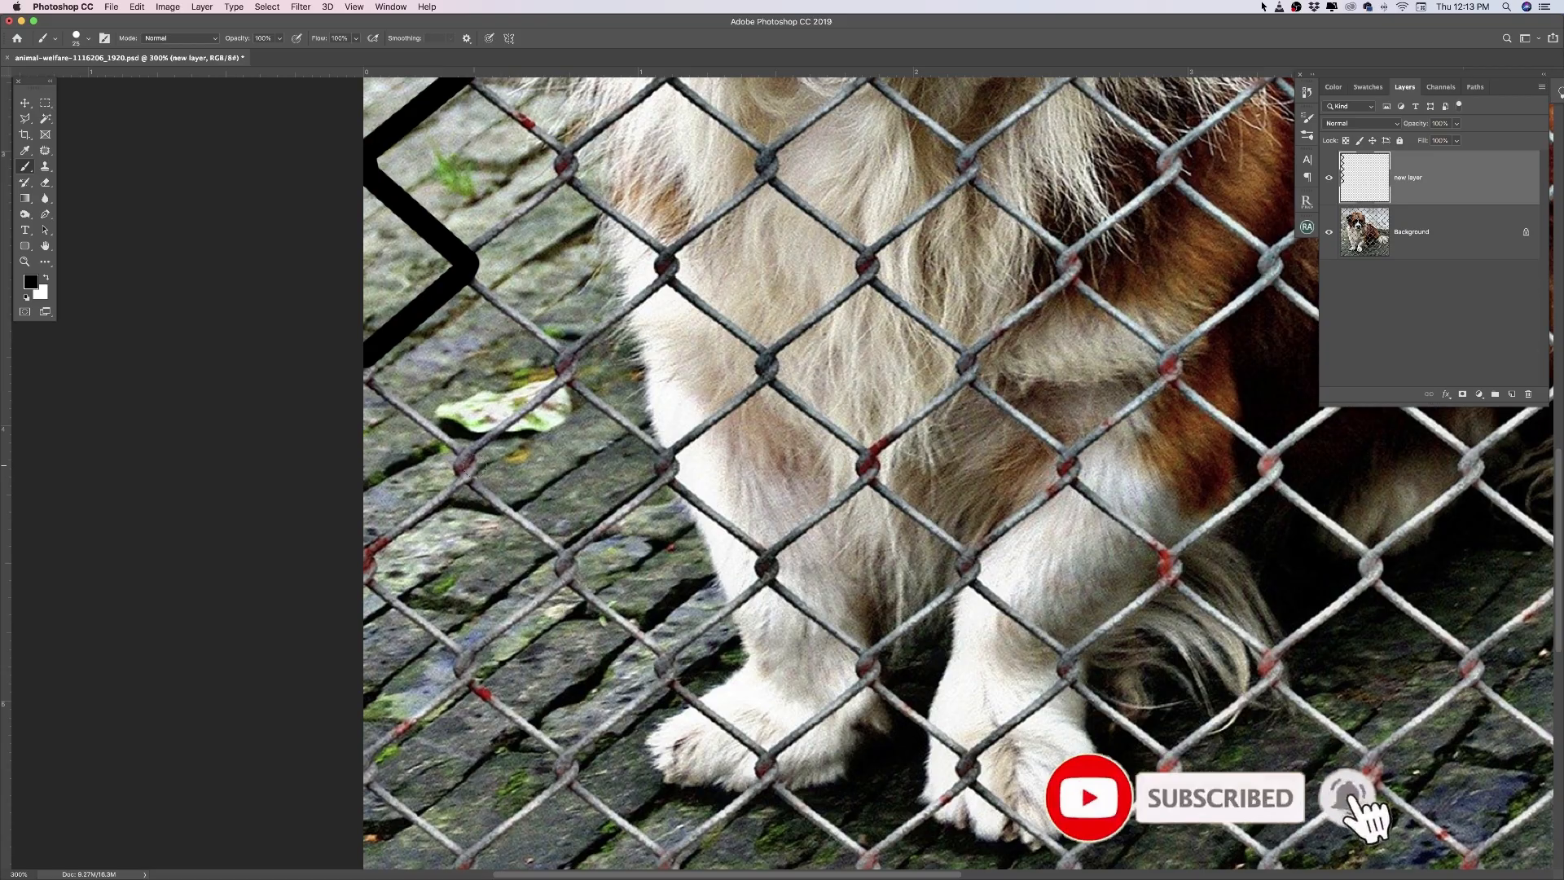
shift+click(475, 465)
shift+click(365, 559)
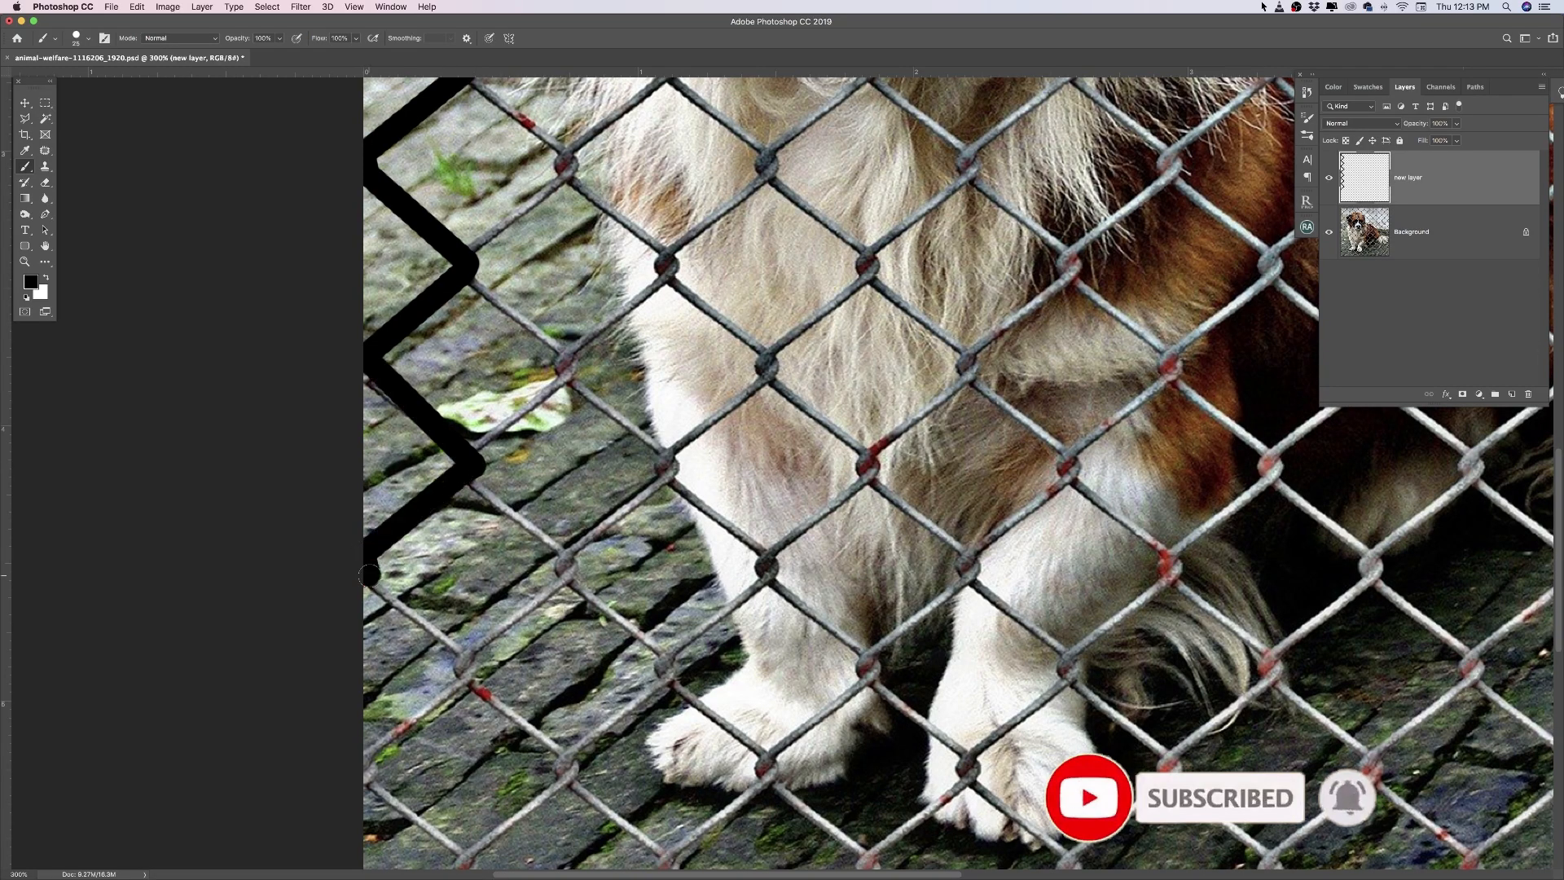
shift+click(466, 673)
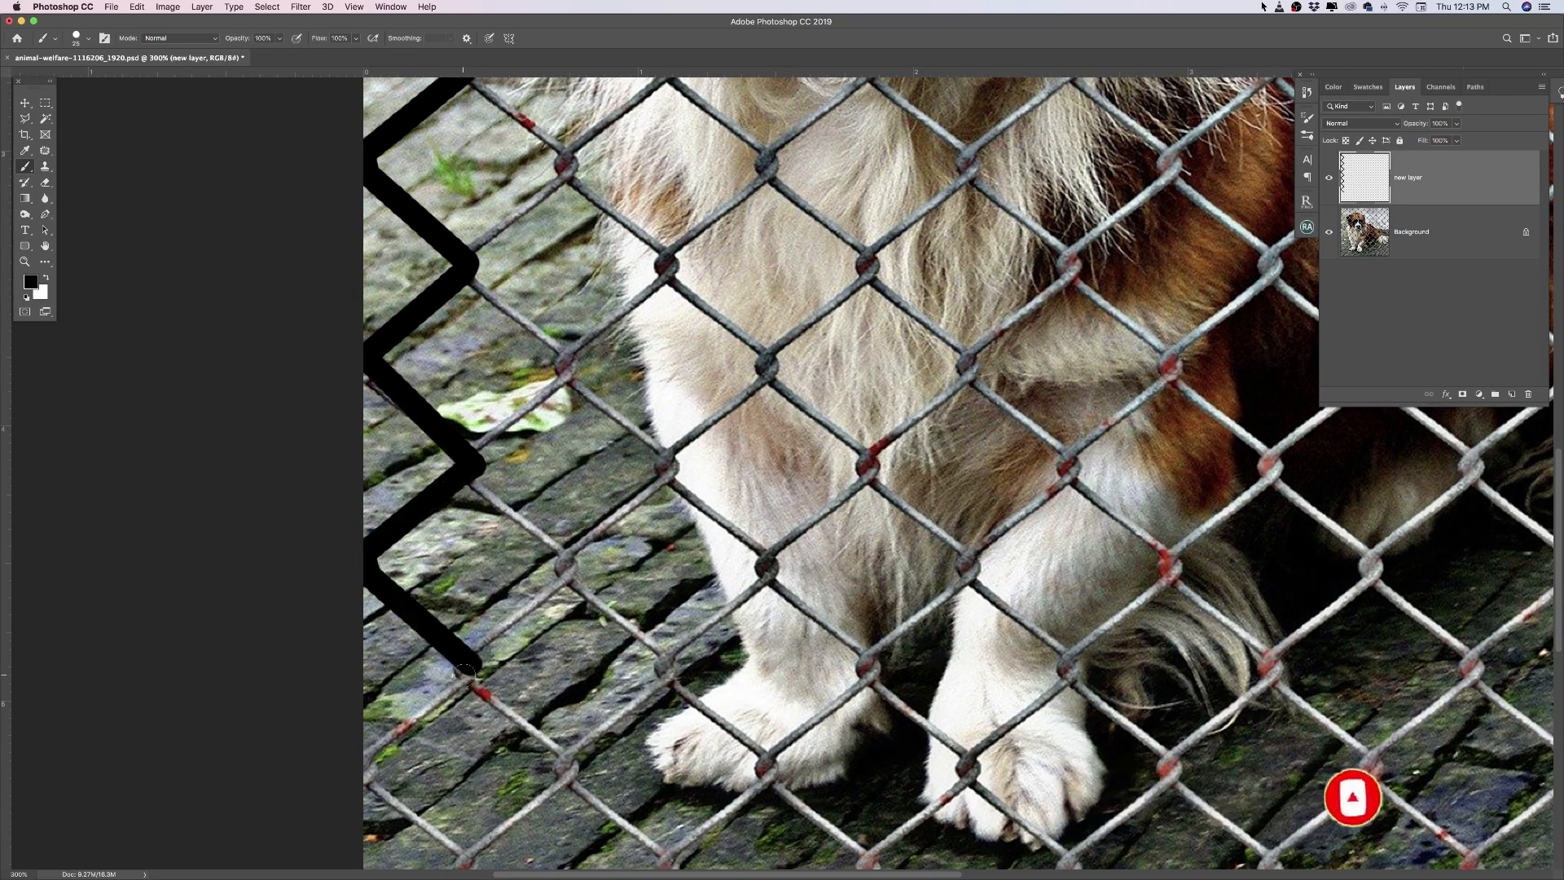
shift+click(363, 760)
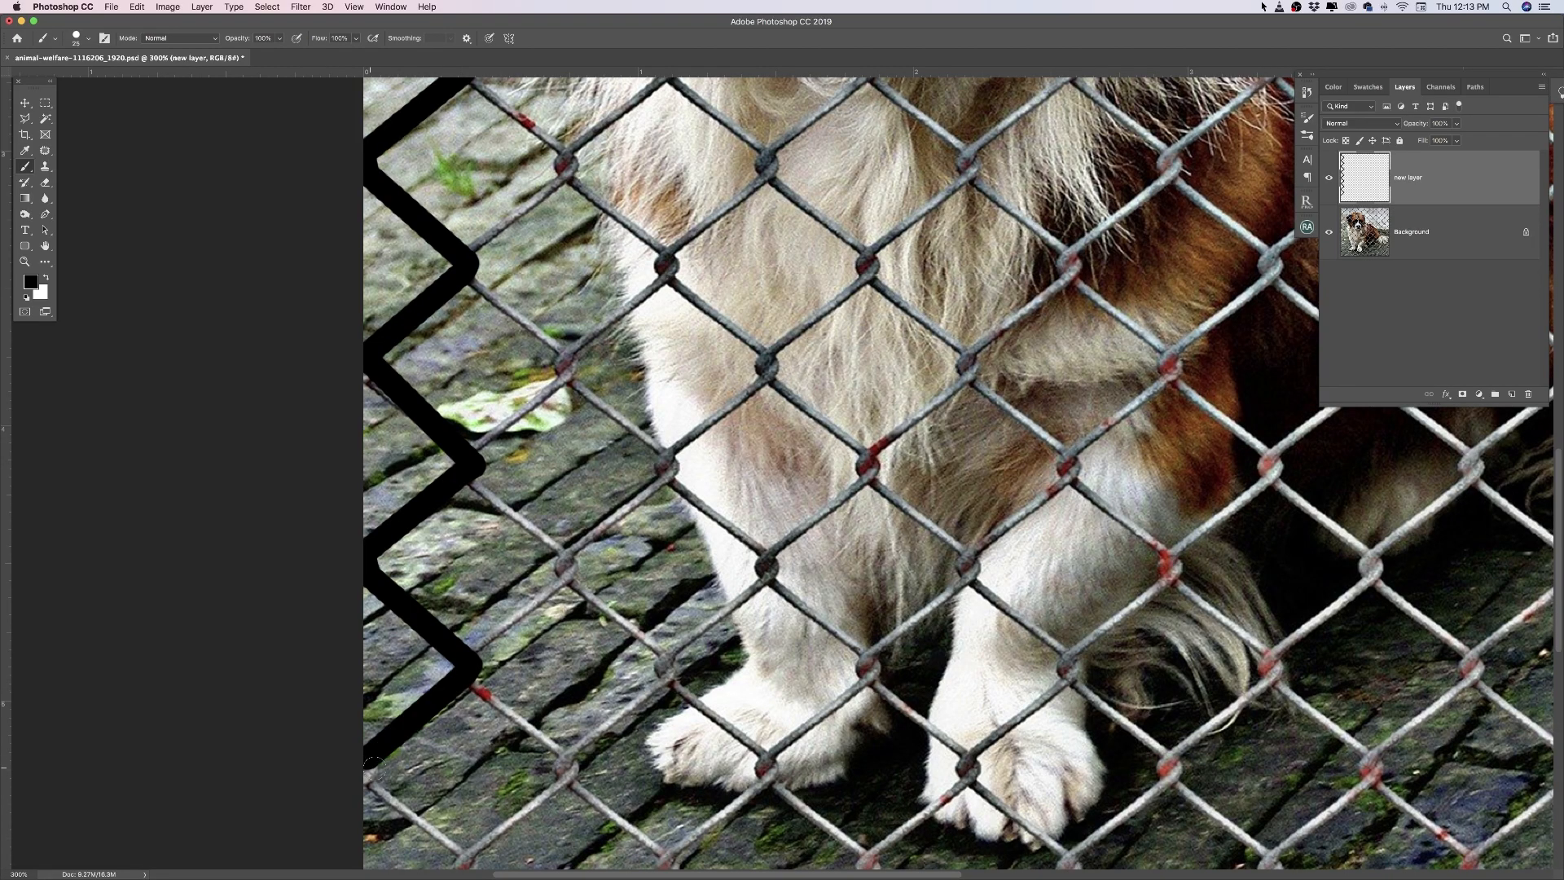
Finish covering the leftmost zigzag wire with straight black strokes down to the photo's bottom-left corner
scroll(379, 757, down, 5)
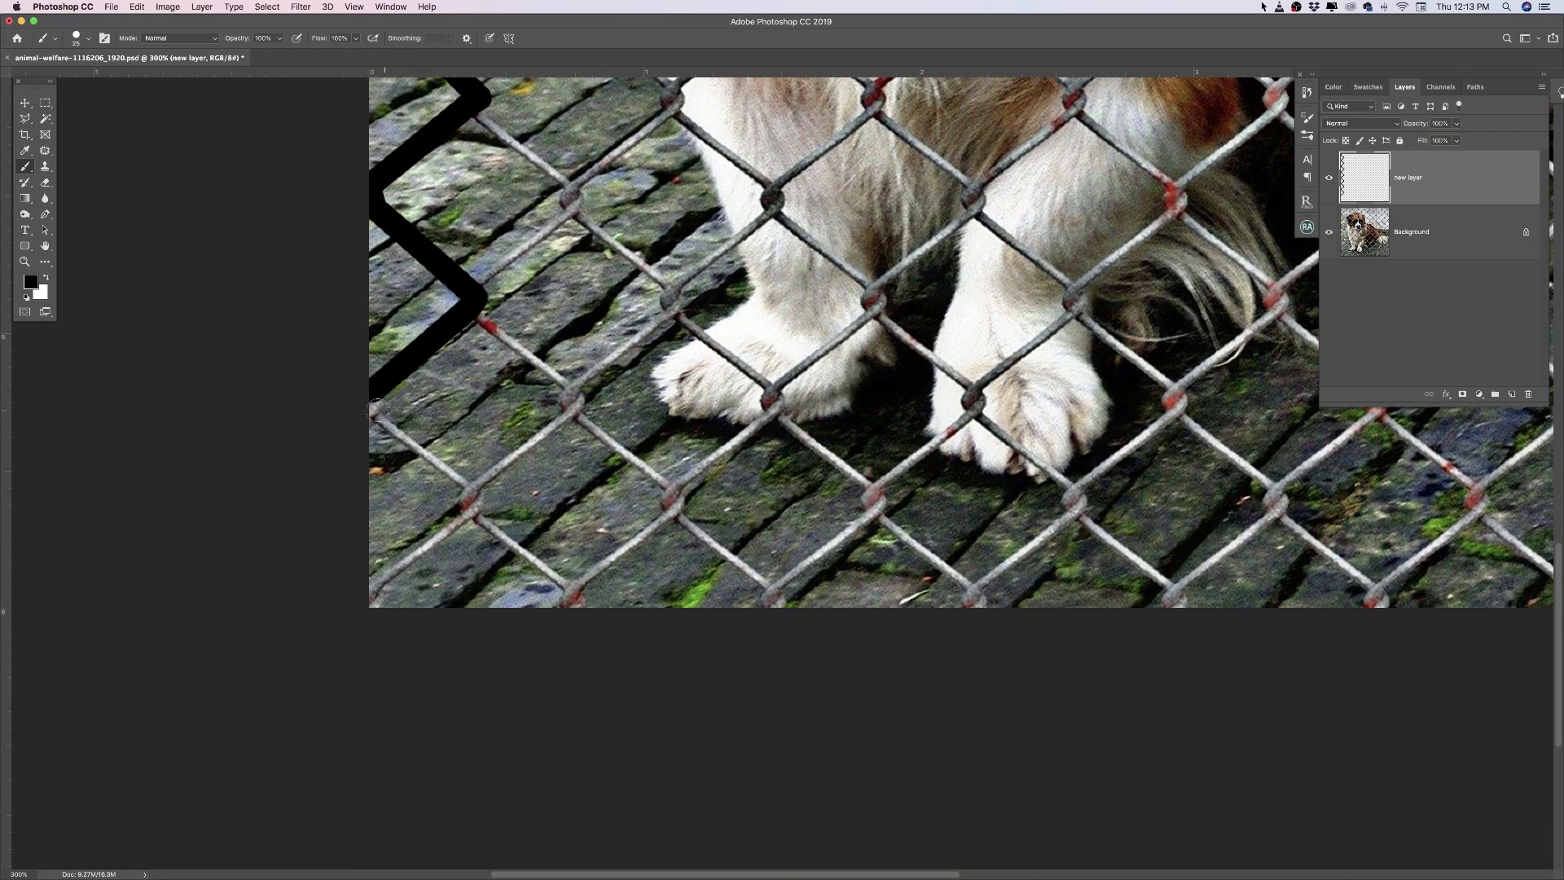
shift+click(375, 410)
shift+click(471, 501)
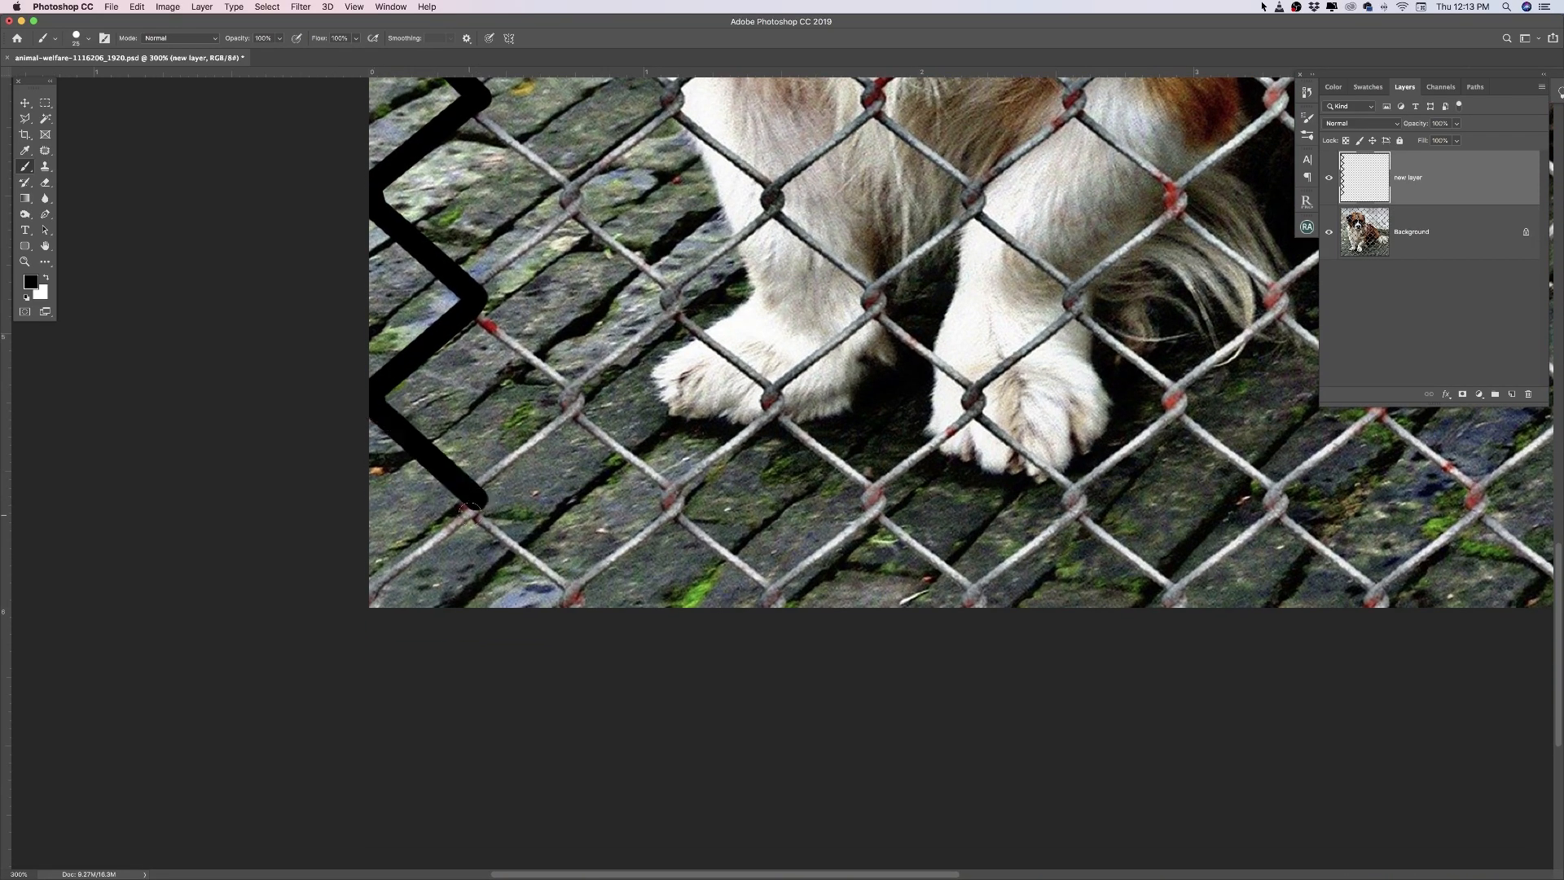
shift+click(366, 602)
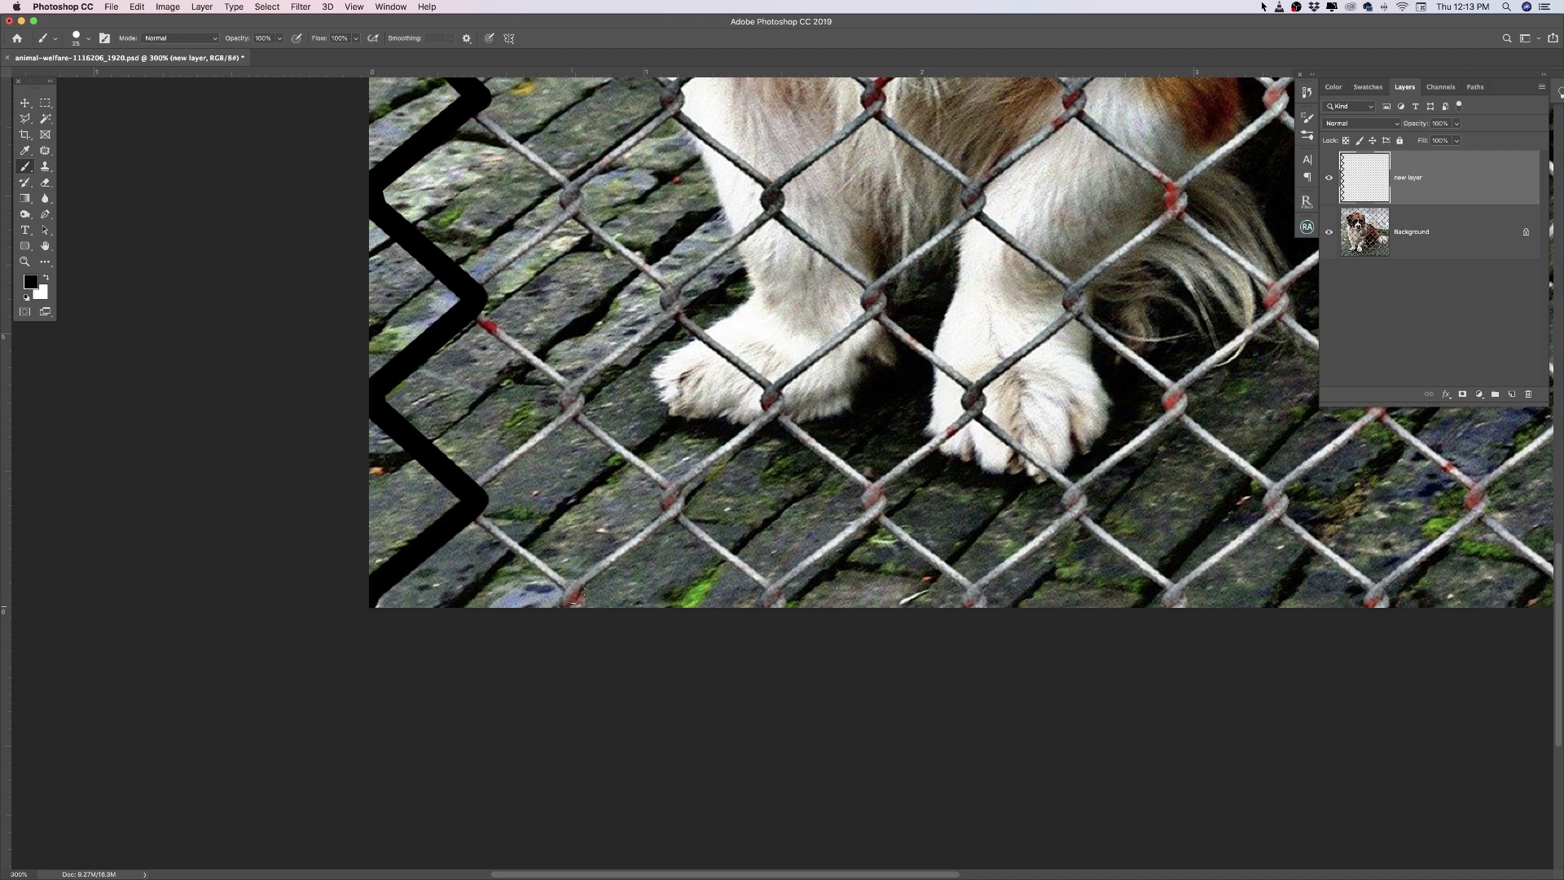
Cover the second zigzag wire from the left with connected straight black strokes, from the photo's top edge down past the dog's ear
drag(565, 233, 612, 766)
drag(596, 193, 620, 445)
drag(713, 102, 577, 488)
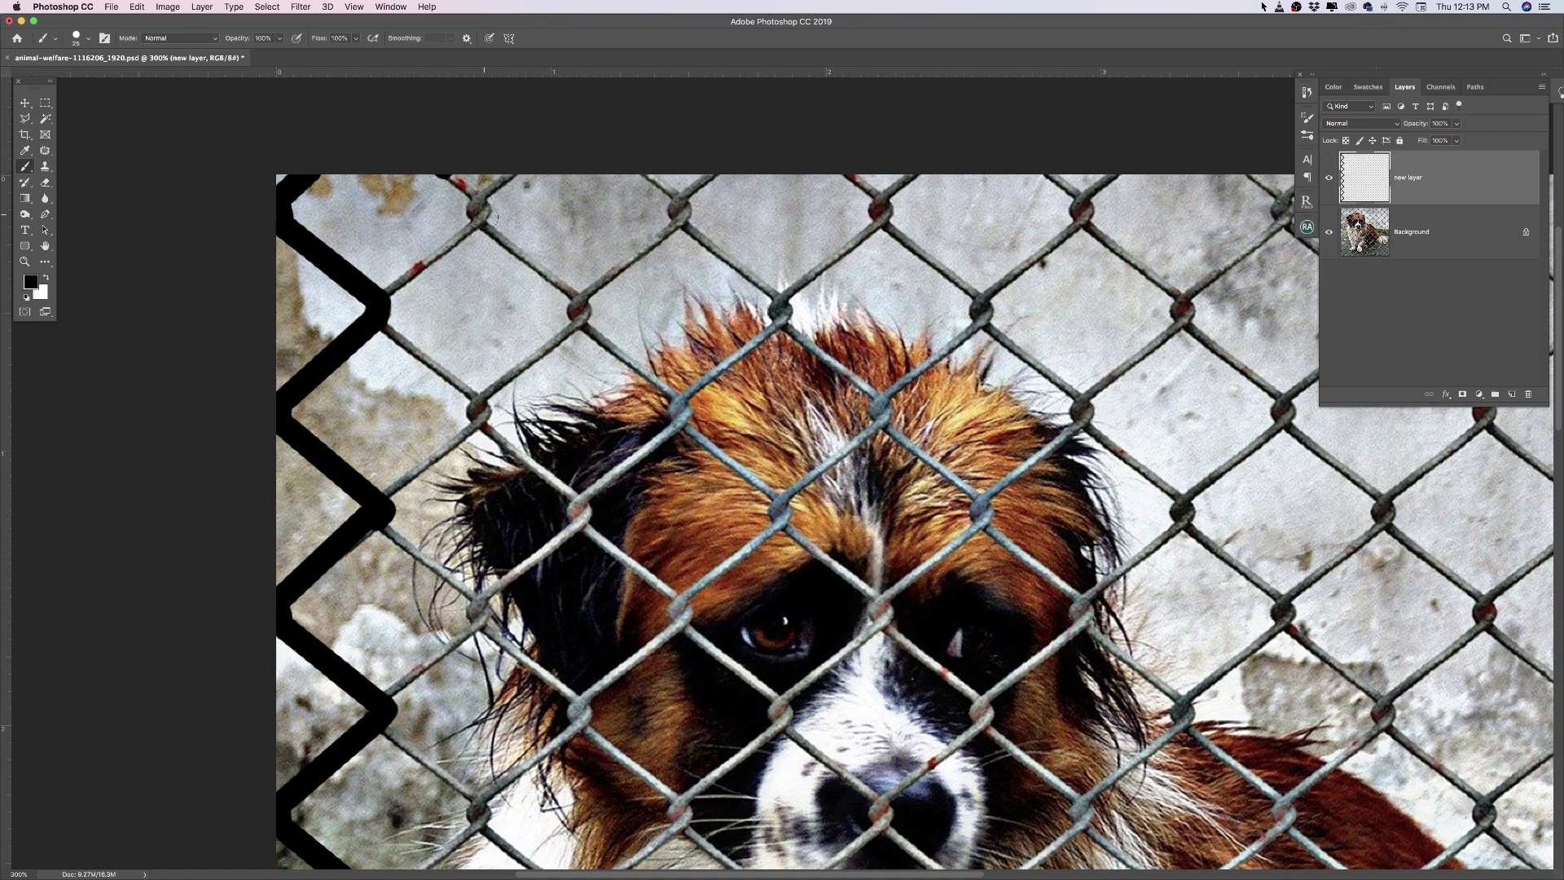
drag(481, 210, 444, 174)
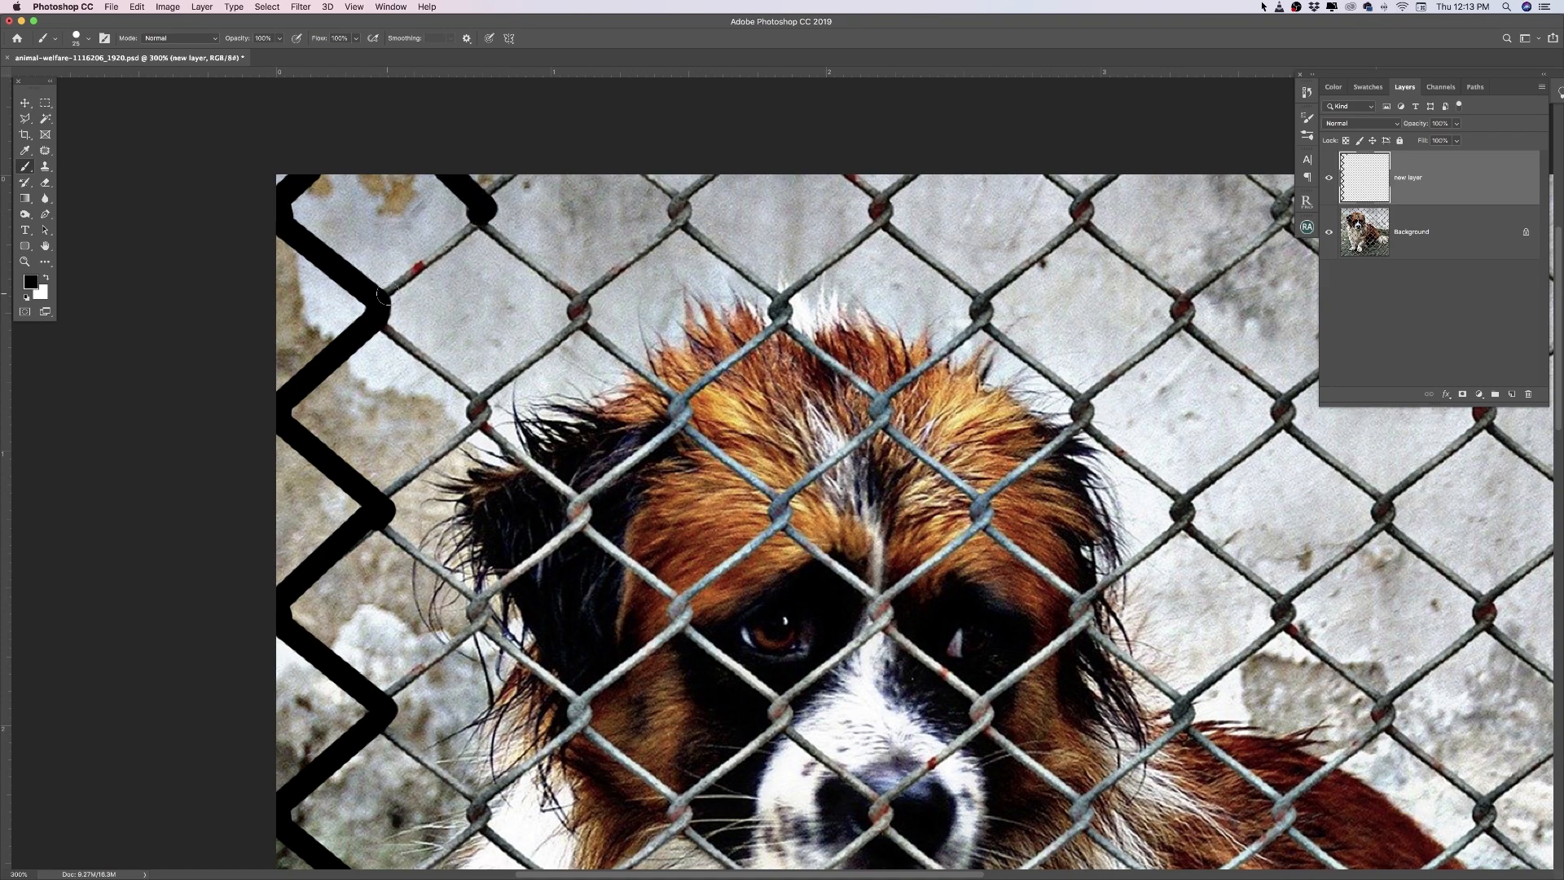
shift+click(385, 295)
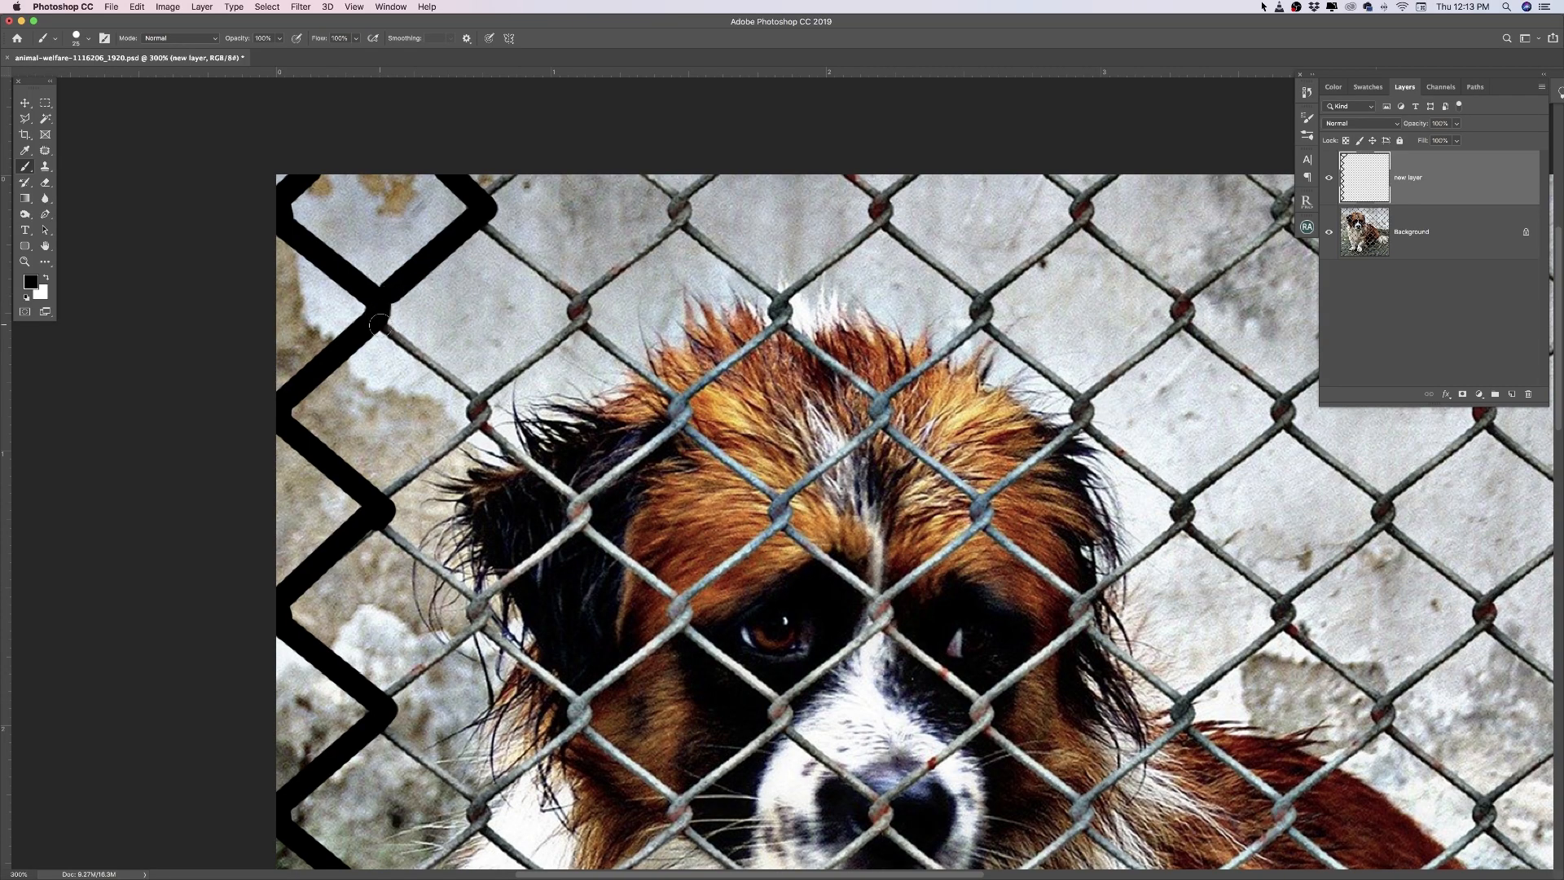
shift+click(478, 413)
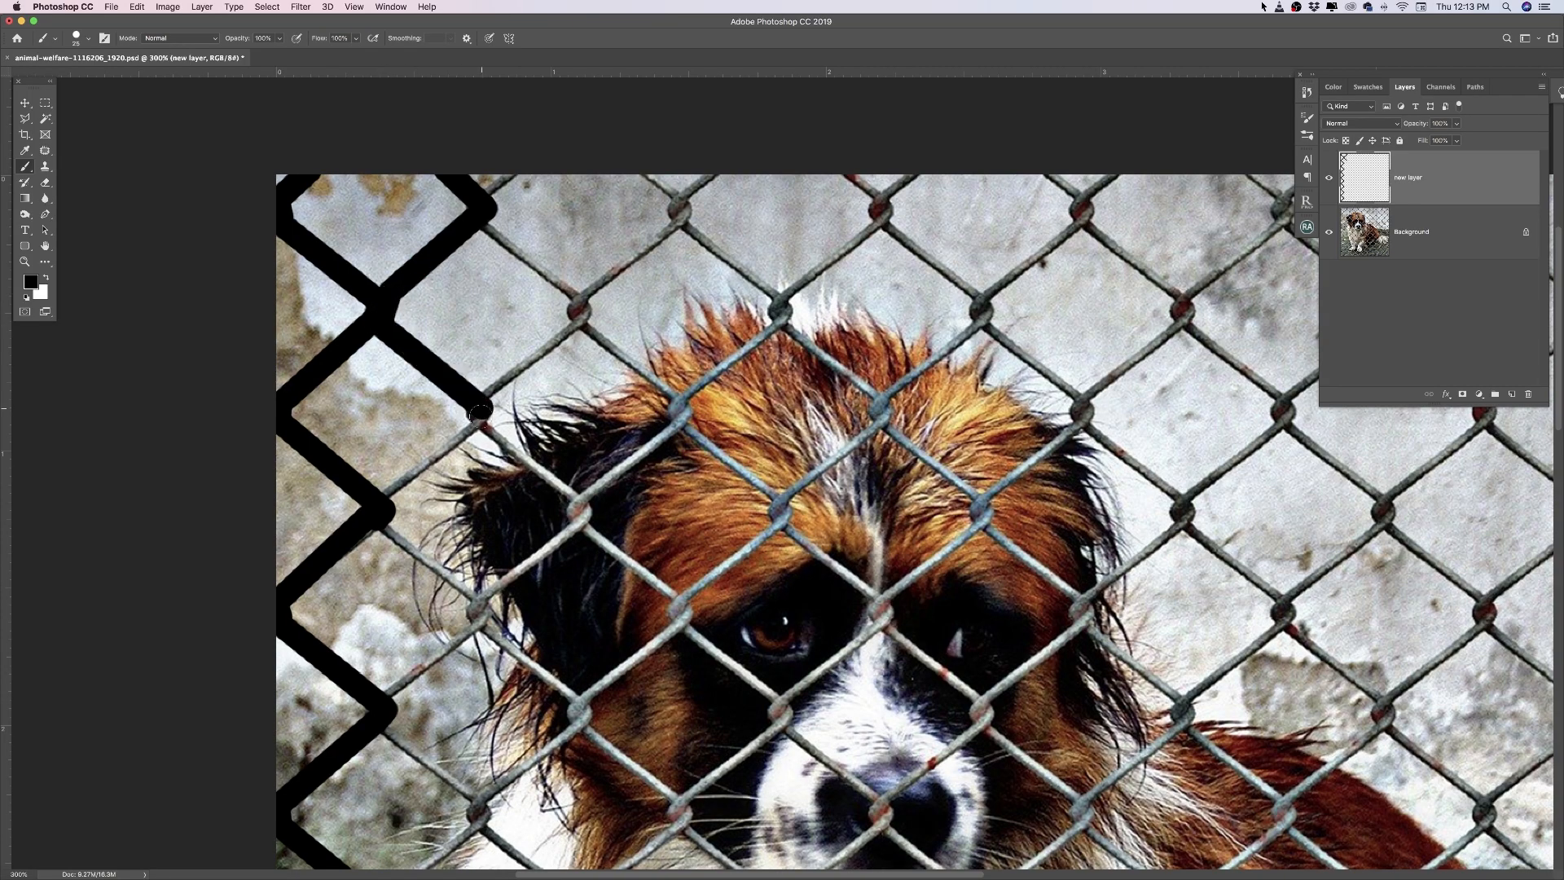
shift+click(383, 499)
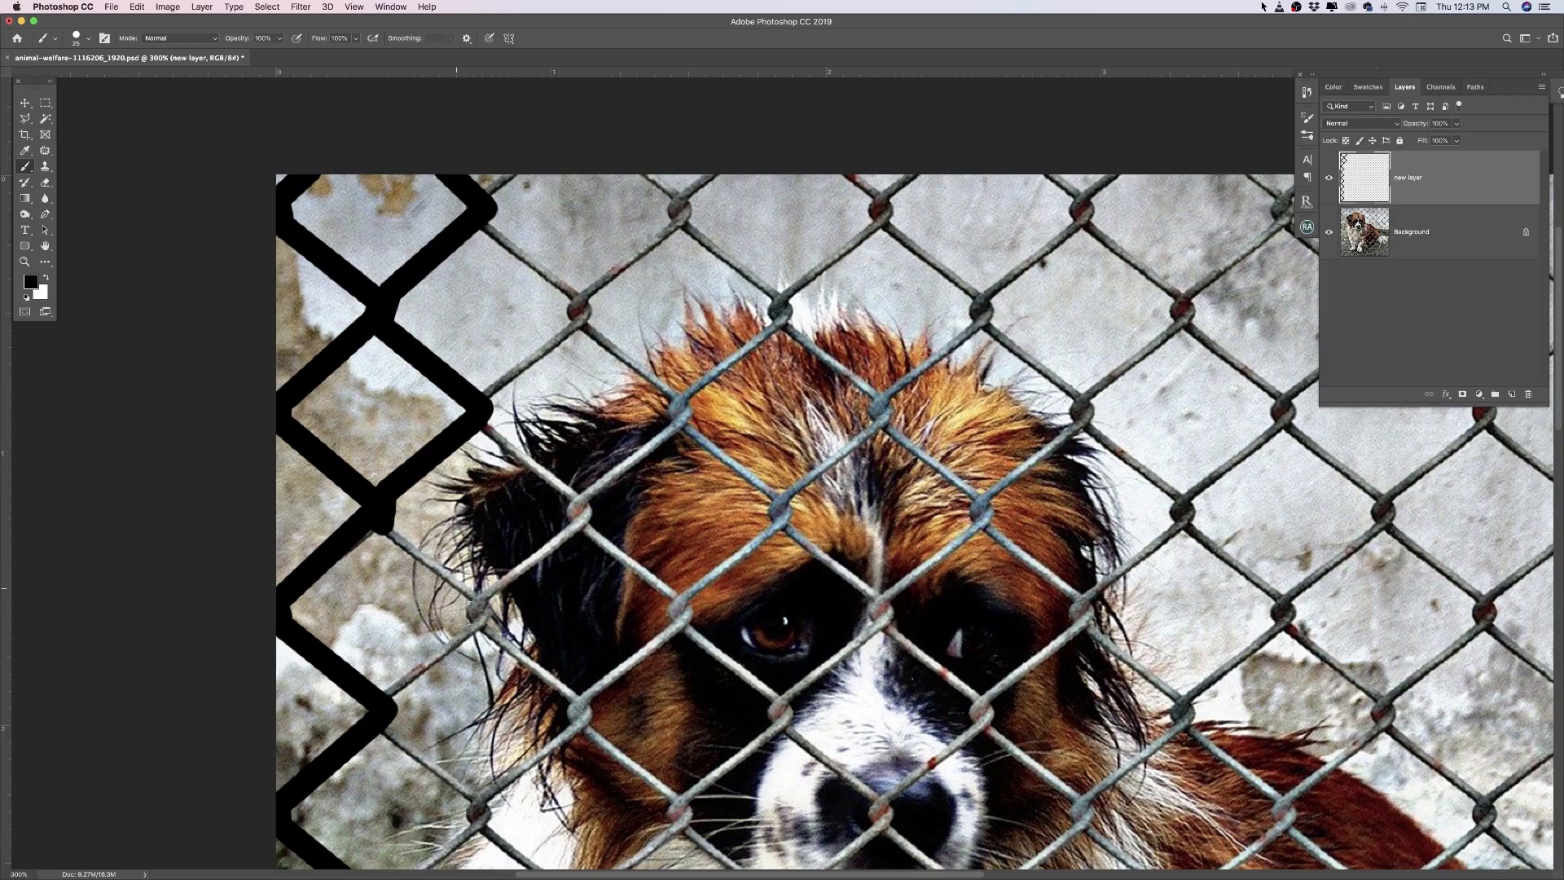
shift+click(489, 623)
shift+click(383, 703)
Extend the straight black strokes down the second zigzag wire over the next five segments, beside the dog's neck and chest
scroll(383, 702, down, 10)
shift+click(499, 328)
shift+click(391, 426)
shift+click(501, 531)
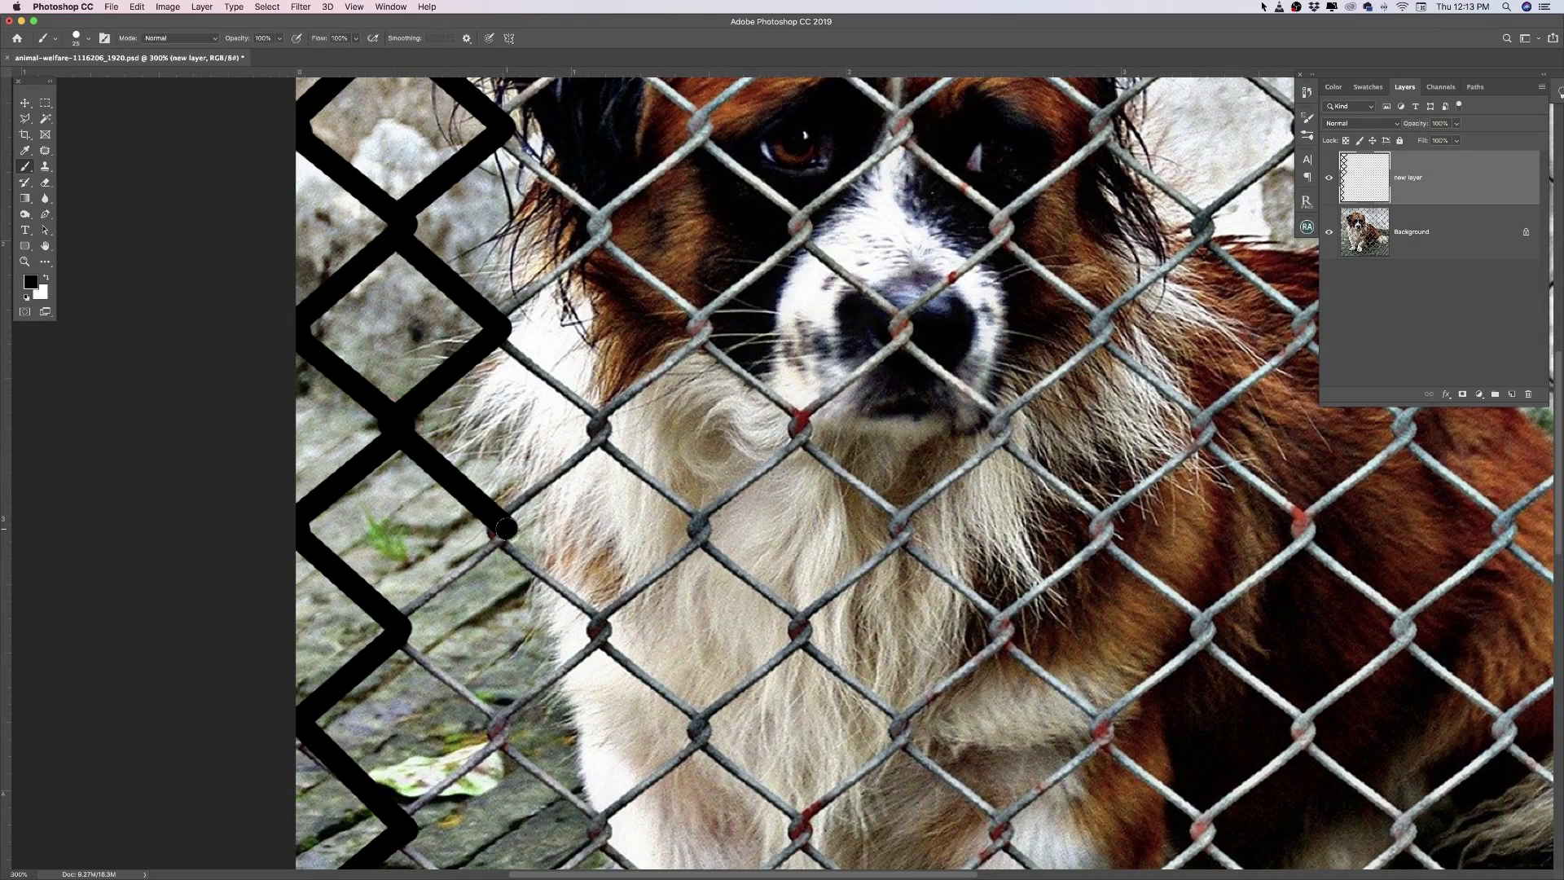
shift+click(395, 621)
shift+click(500, 738)
Finish covering the second zigzag wire with straight black strokes, from beside the dog's front legs down to the photo's bottom edge
scroll(501, 737, down, 7)
shift+click(405, 489)
shift+click(503, 602)
shift+click(409, 693)
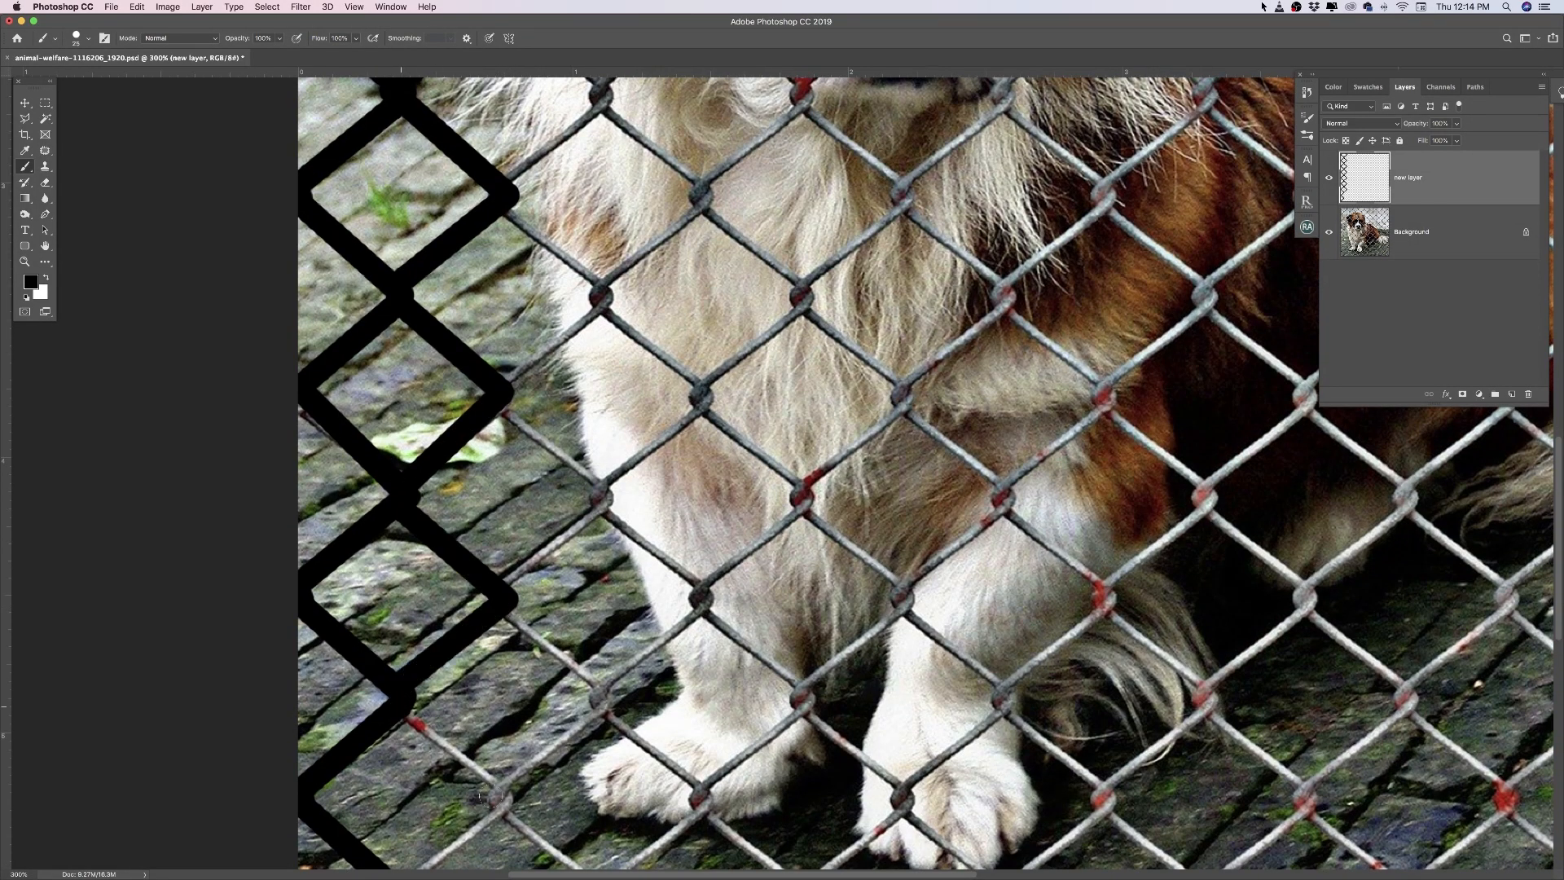
shift+click(501, 793)
drag(505, 795, 492, 379)
shift+click(397, 480)
shift+click(489, 593)
Cover the first segments of the third zigzag wire with straight black strokes, from the photo's top edge across the dog's ear
drag(571, 338, 591, 814)
mouse_move(570, 218)
mouse_down()
mouse_move(527, 337)
mouse_move(625, 436)
mouse_move(524, 549)
mouse_move(626, 653)
mouse_move(532, 294)
mouse_up()
click(521, 334)
shift+click(635, 437)
shift+click(522, 531)
shift+click(631, 648)
shift+click(525, 725)
Continue the straight black strokes down the third zigzag wire, covering the segments beside the dog's face and along its chest
shift+click(640, 384)
shift+click(528, 482)
shift+click(626, 588)
shift+click(535, 681)
drag(534, 692, 483, 265)
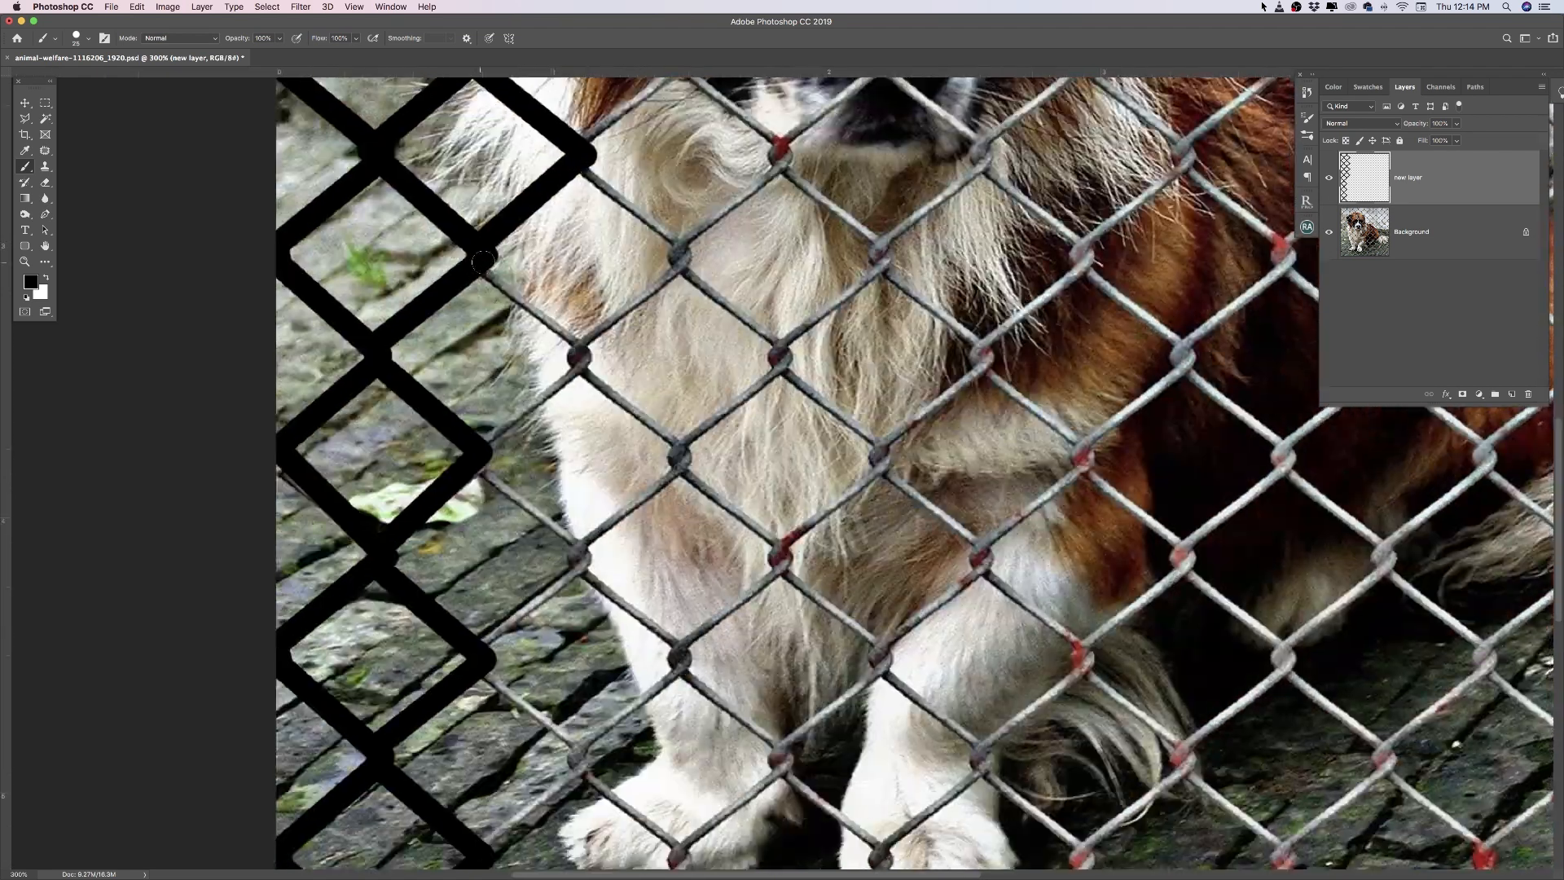
shift+click(590, 367)
shift+click(482, 453)
Finish covering the third zigzag wire with straight black strokes, past the dog's front leg down to the photo's bottom edge
drag(482, 456, 452, 287)
shift+click(553, 391)
shift+click(446, 494)
shift+click(556, 596)
shift+click(453, 689)
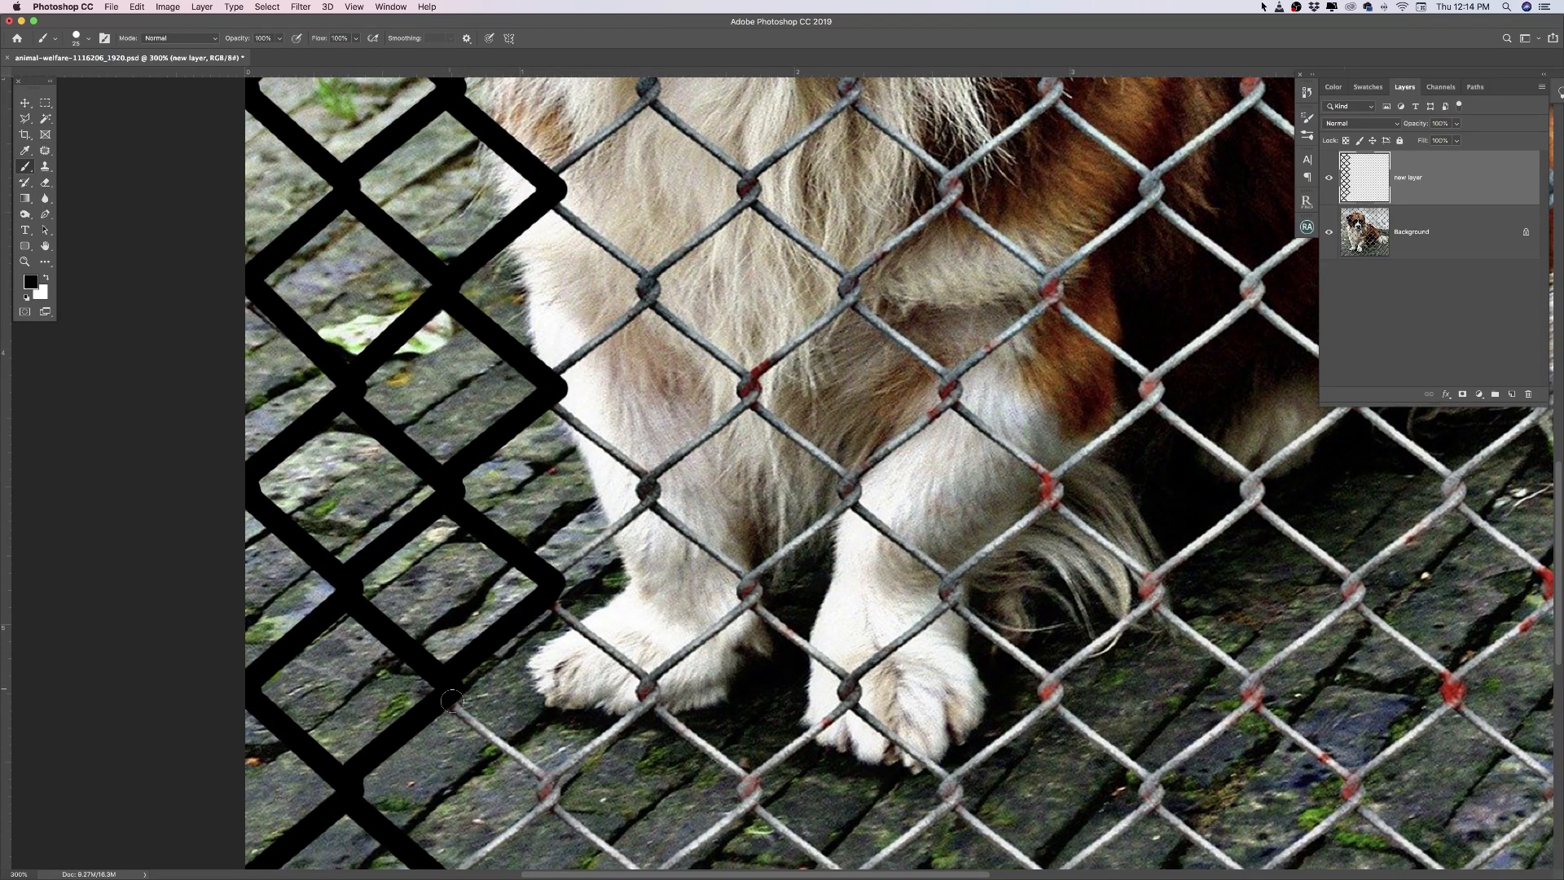
drag(453, 701, 438, 453)
shift+click(544, 536)
shift+click(440, 628)
Cover the upper segments of the fourth zigzag wire with straight black strokes, from the photo's top edge to the dog's forehead
drag(505, 171, 585, 768)
drag(644, 146, 558, 783)
click(592, 231)
shift+click(635, 269)
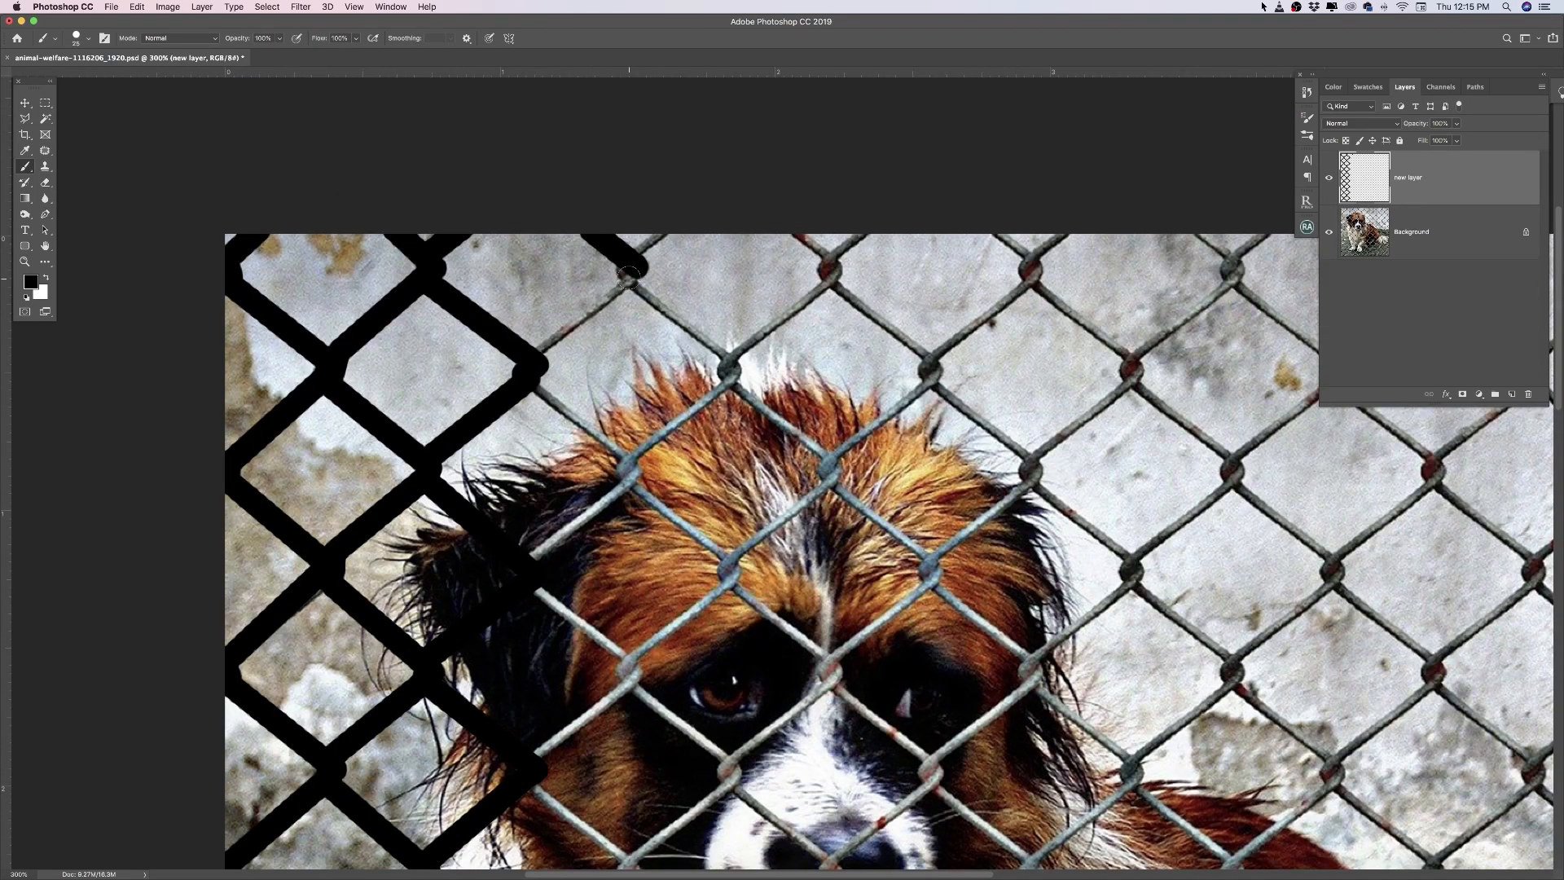
shift+click(531, 361)
shift+click(634, 472)
shift+click(525, 561)
Extend the straight black strokes down the fourth zigzag wire, covering the segments over the side of the dog's face and neck
drag(525, 563, 493, 281)
shift+click(602, 391)
shift+click(501, 479)
shift+click(510, 513)
shift+click(601, 598)
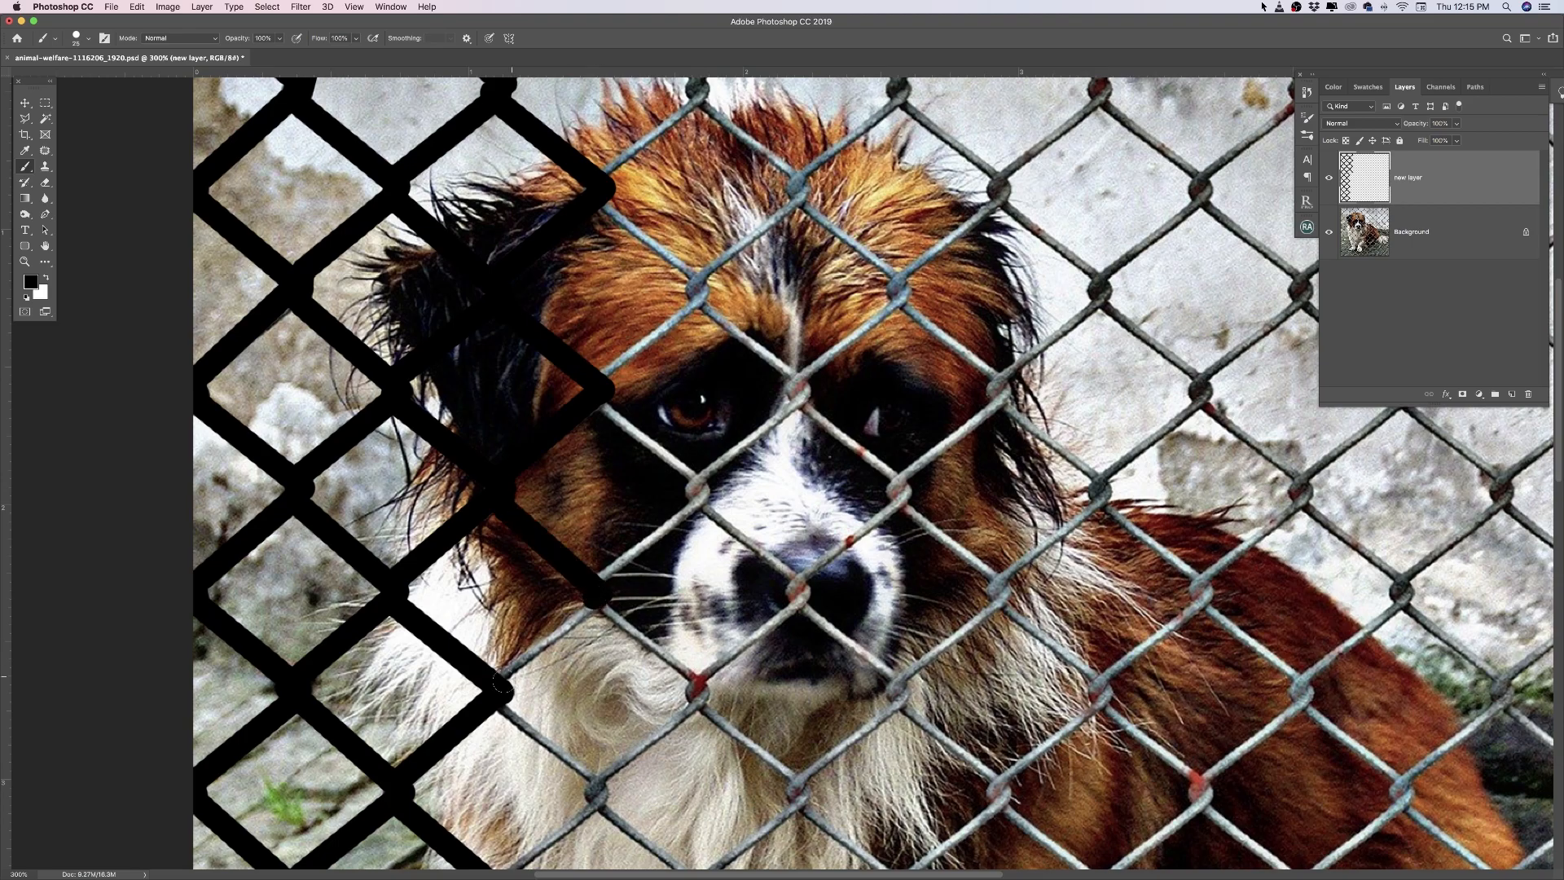
shift+click(503, 690)
Continue the straight black strokes down the fourth zigzag wire, covering the segments across the dog's chest and upper front leg
drag(504, 694, 464, 387)
shift+click(559, 487)
shift+click(459, 579)
drag(458, 584, 434, 373)
shift+click(538, 478)
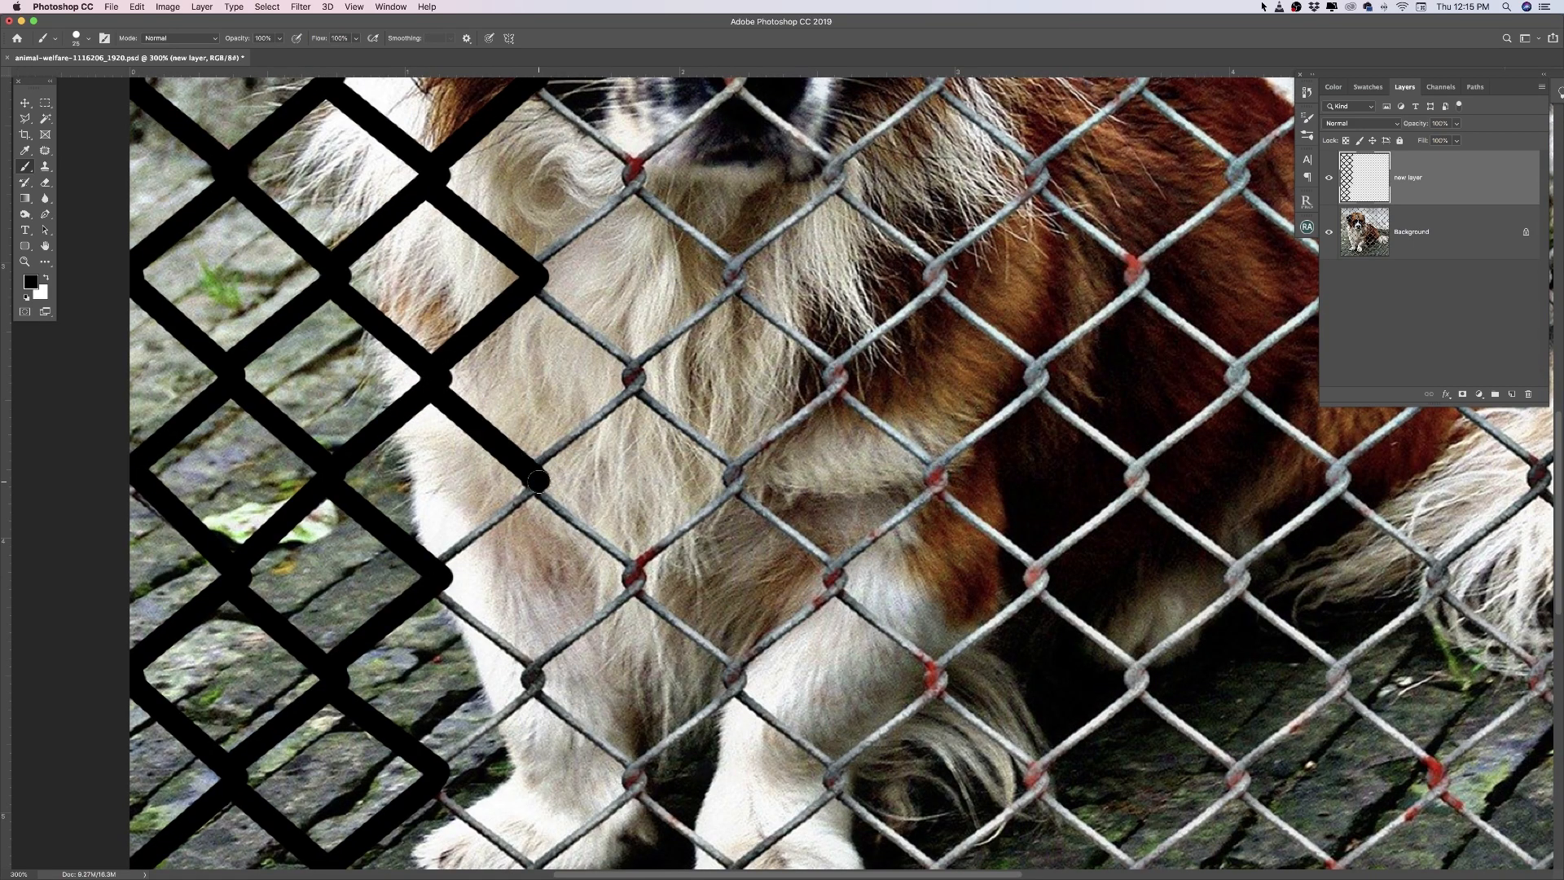
shift+click(444, 576)
shift+click(536, 678)
Finish covering the fourth zigzag wire with straight black strokes, across the dog's front paw to the photo's bottom edge
drag(530, 691, 514, 377)
shift+click(424, 448)
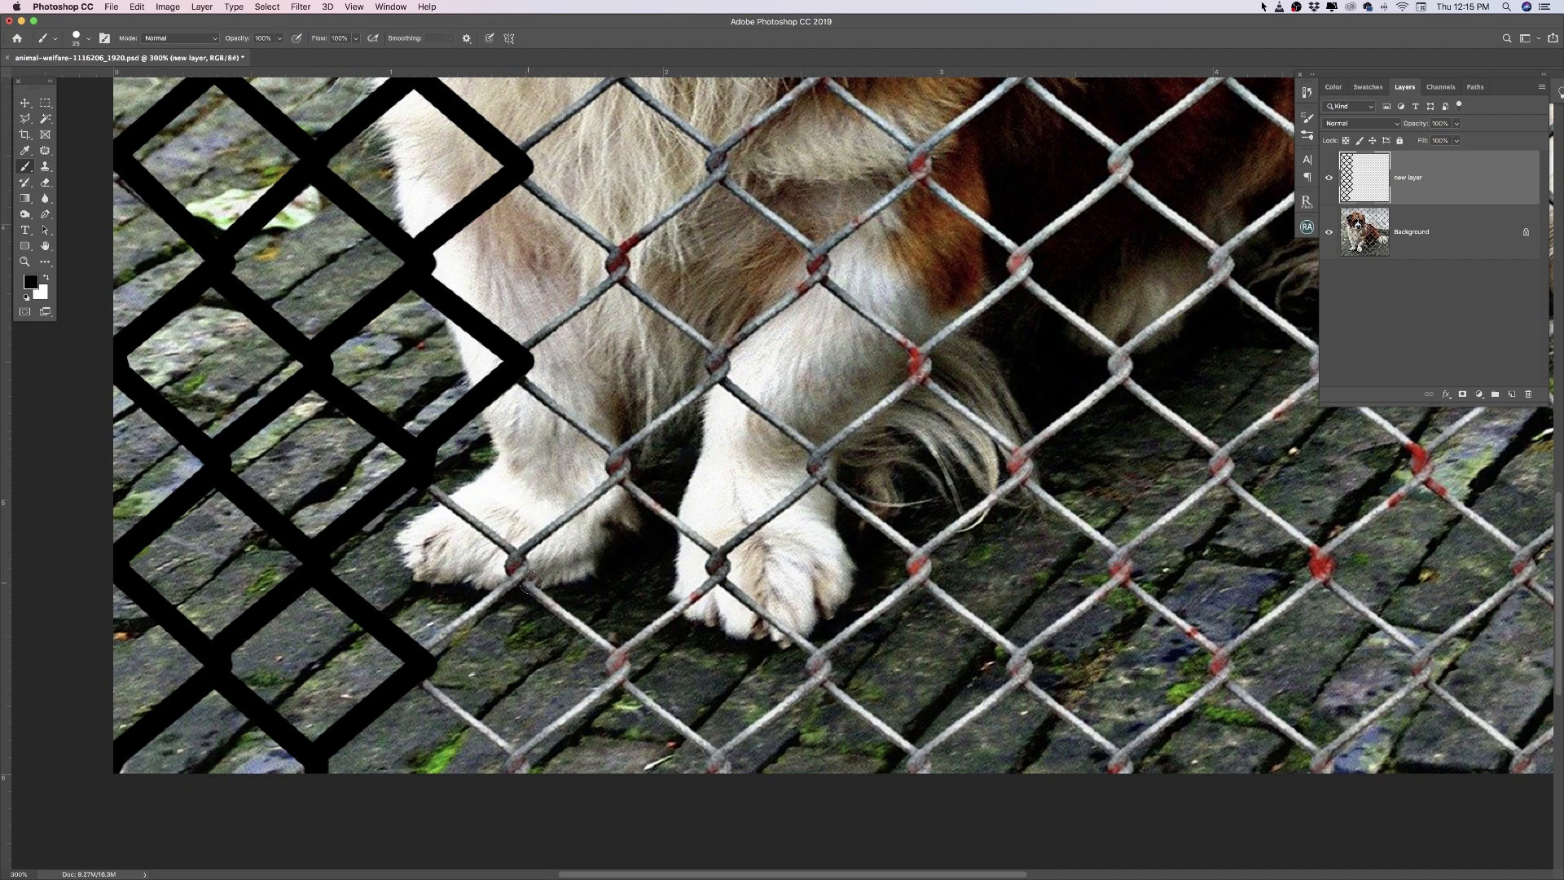
shift+click(515, 565)
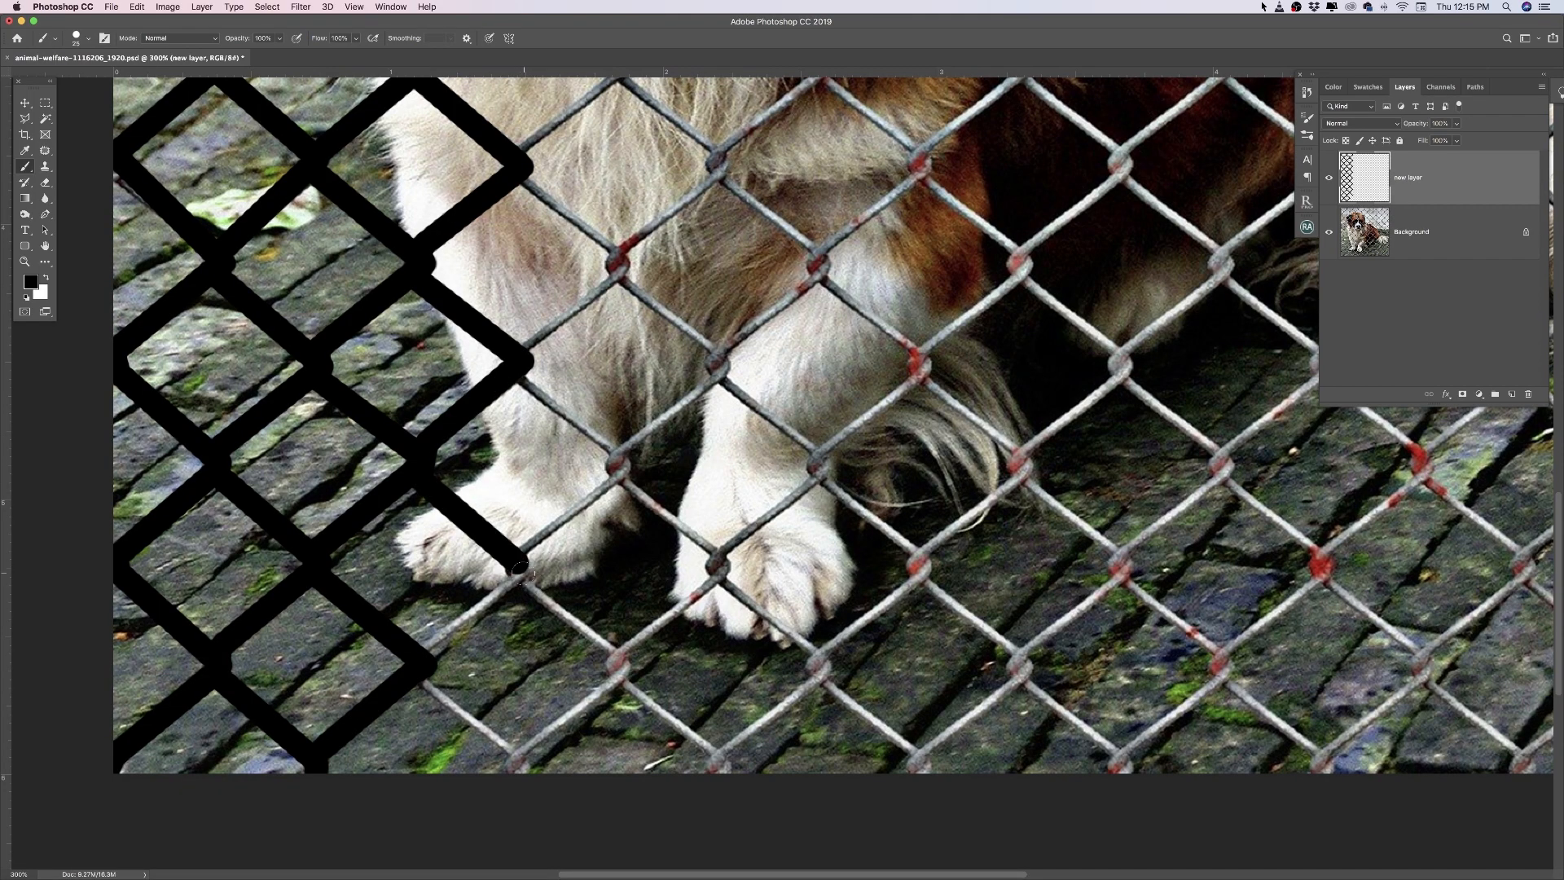
shift+click(416, 679)
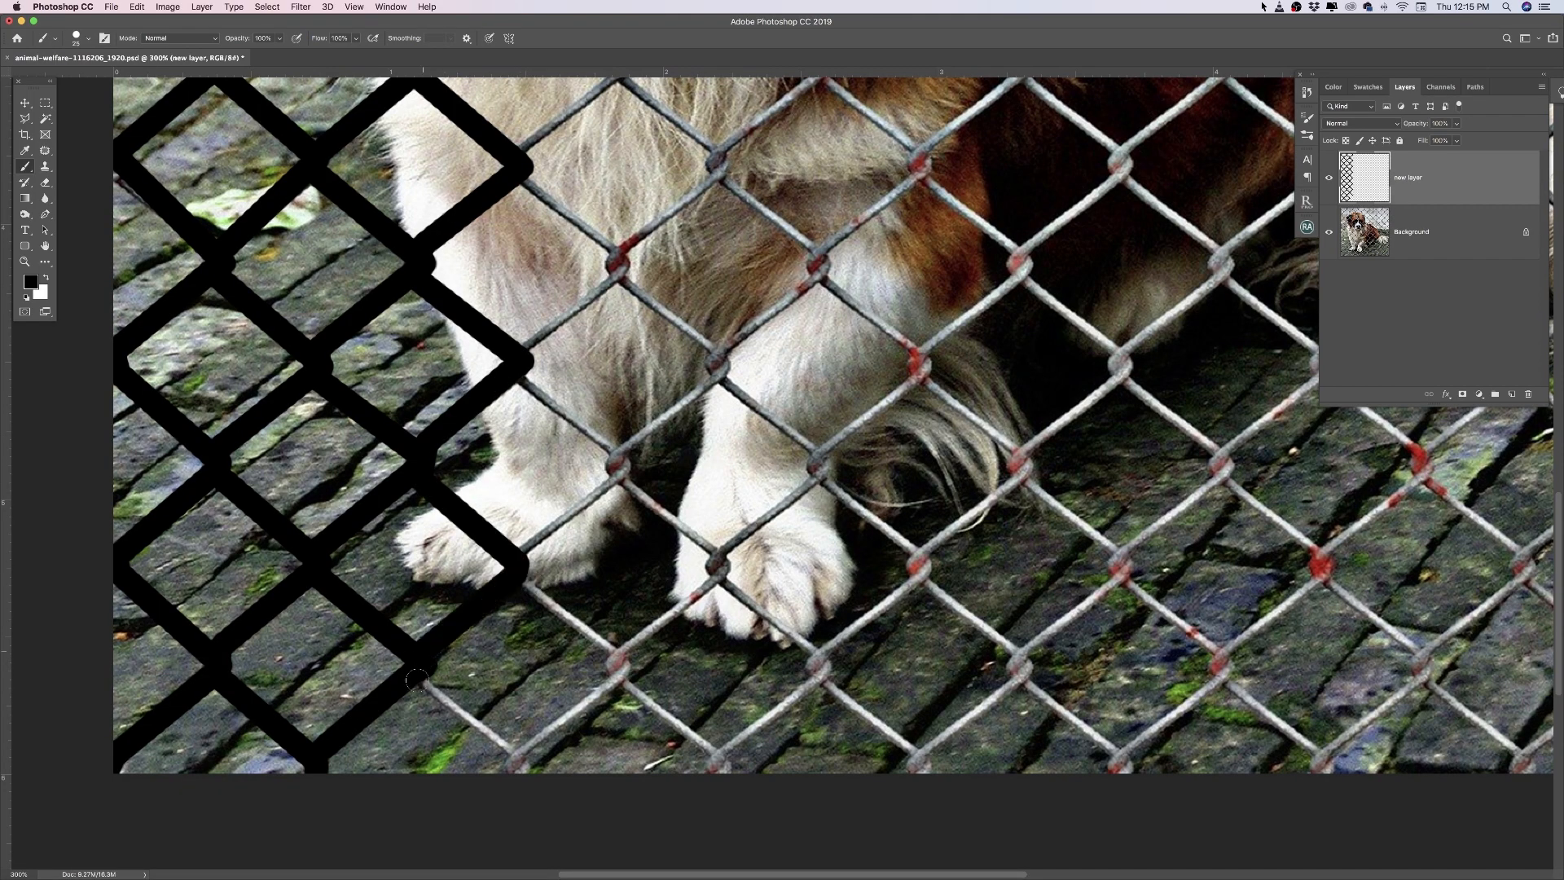
shift+click(518, 764)
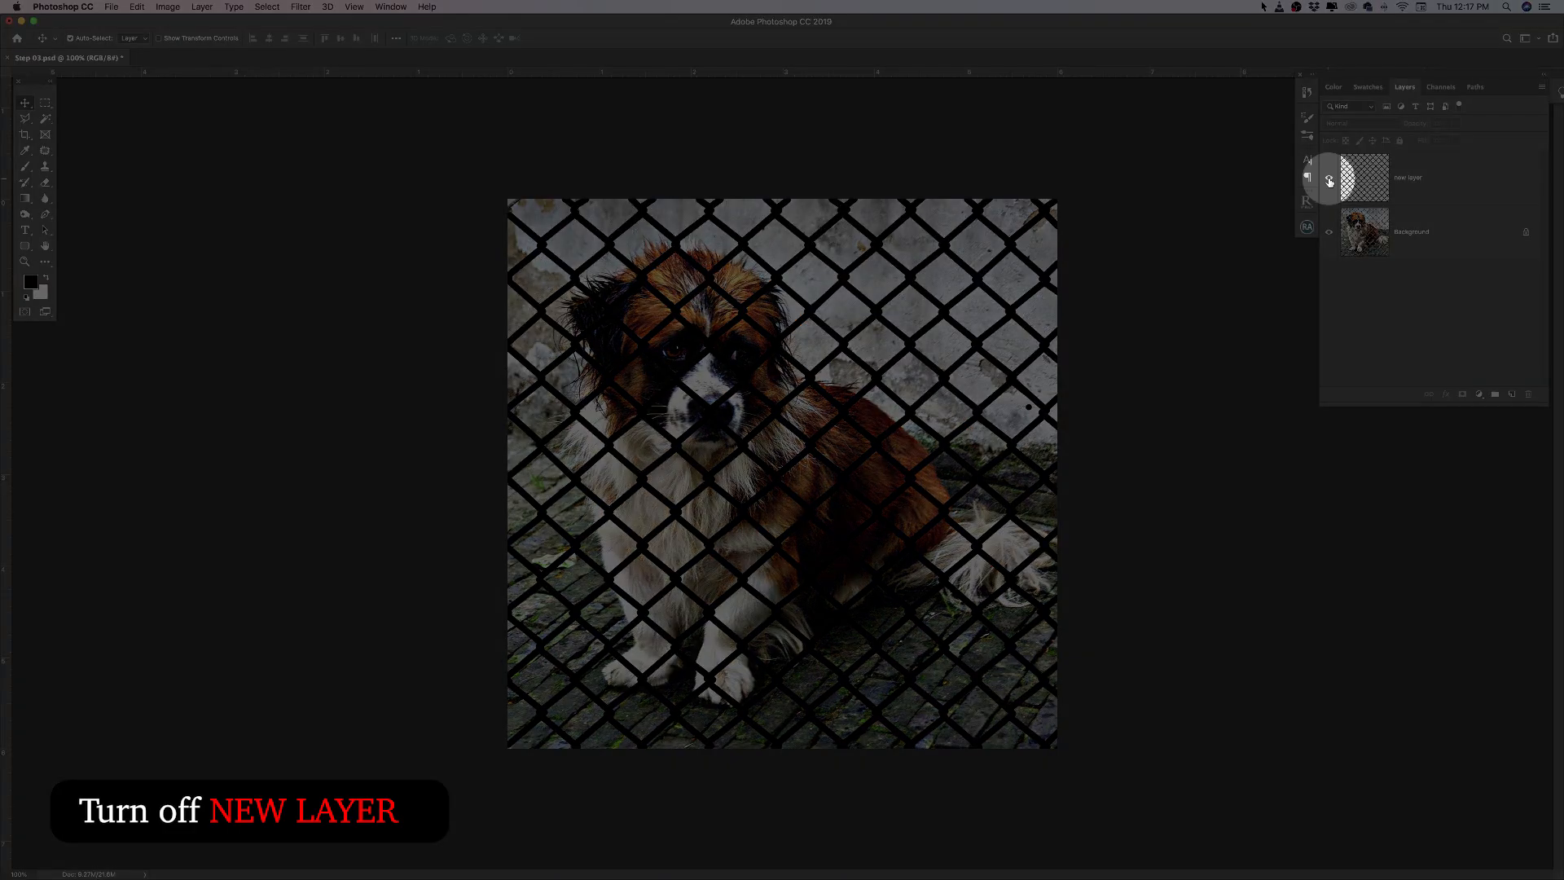
Hide the "new layer" holding the black fence strokes and load its painted pixels as a selection
click(1330, 180)
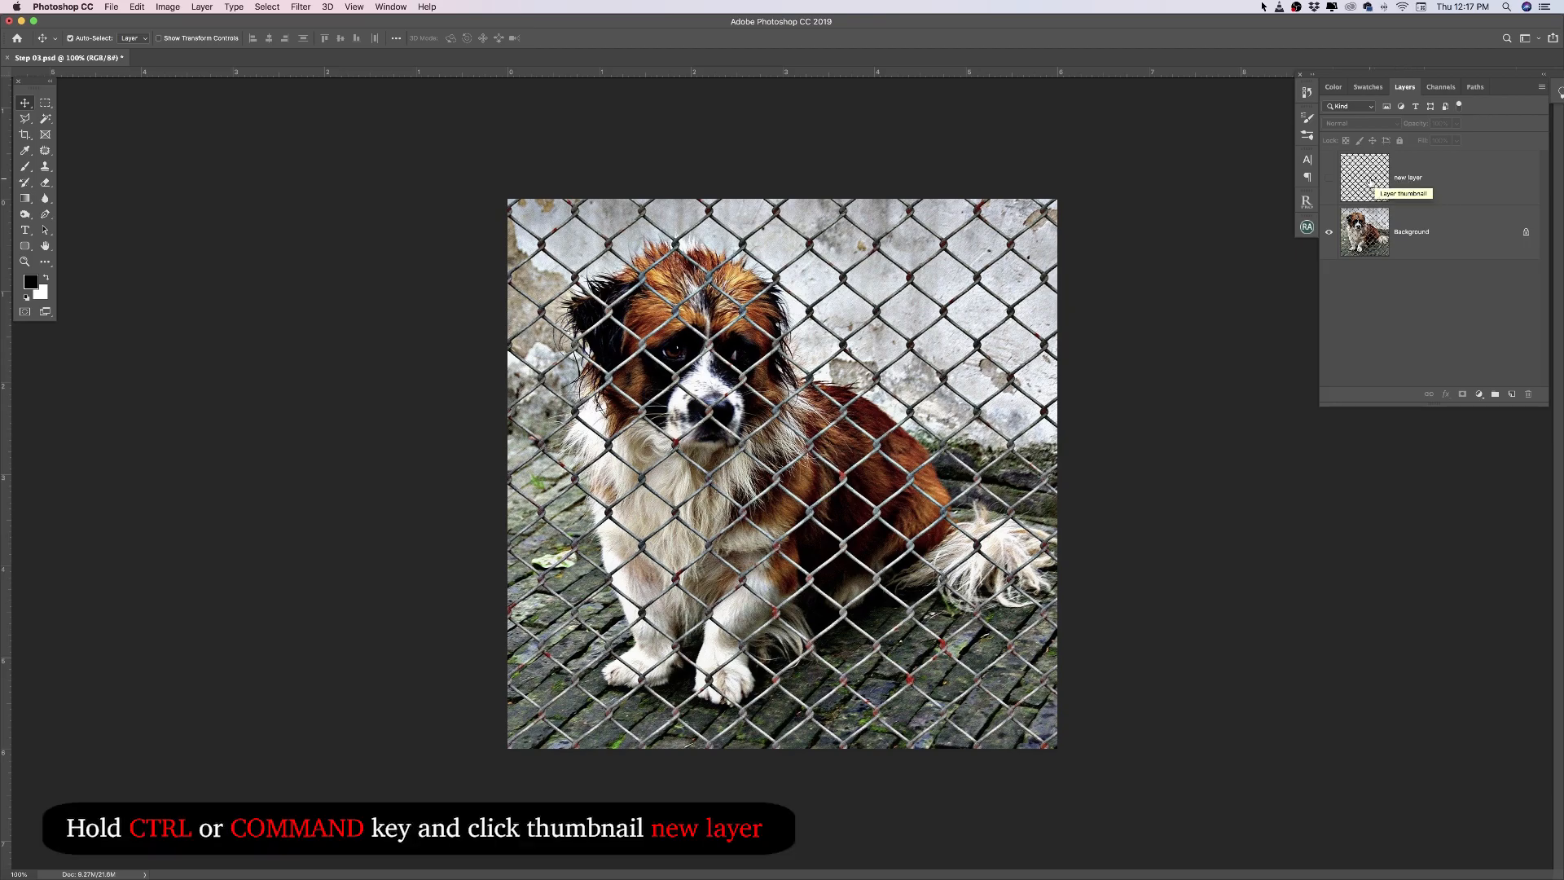
super+click(1371, 183)
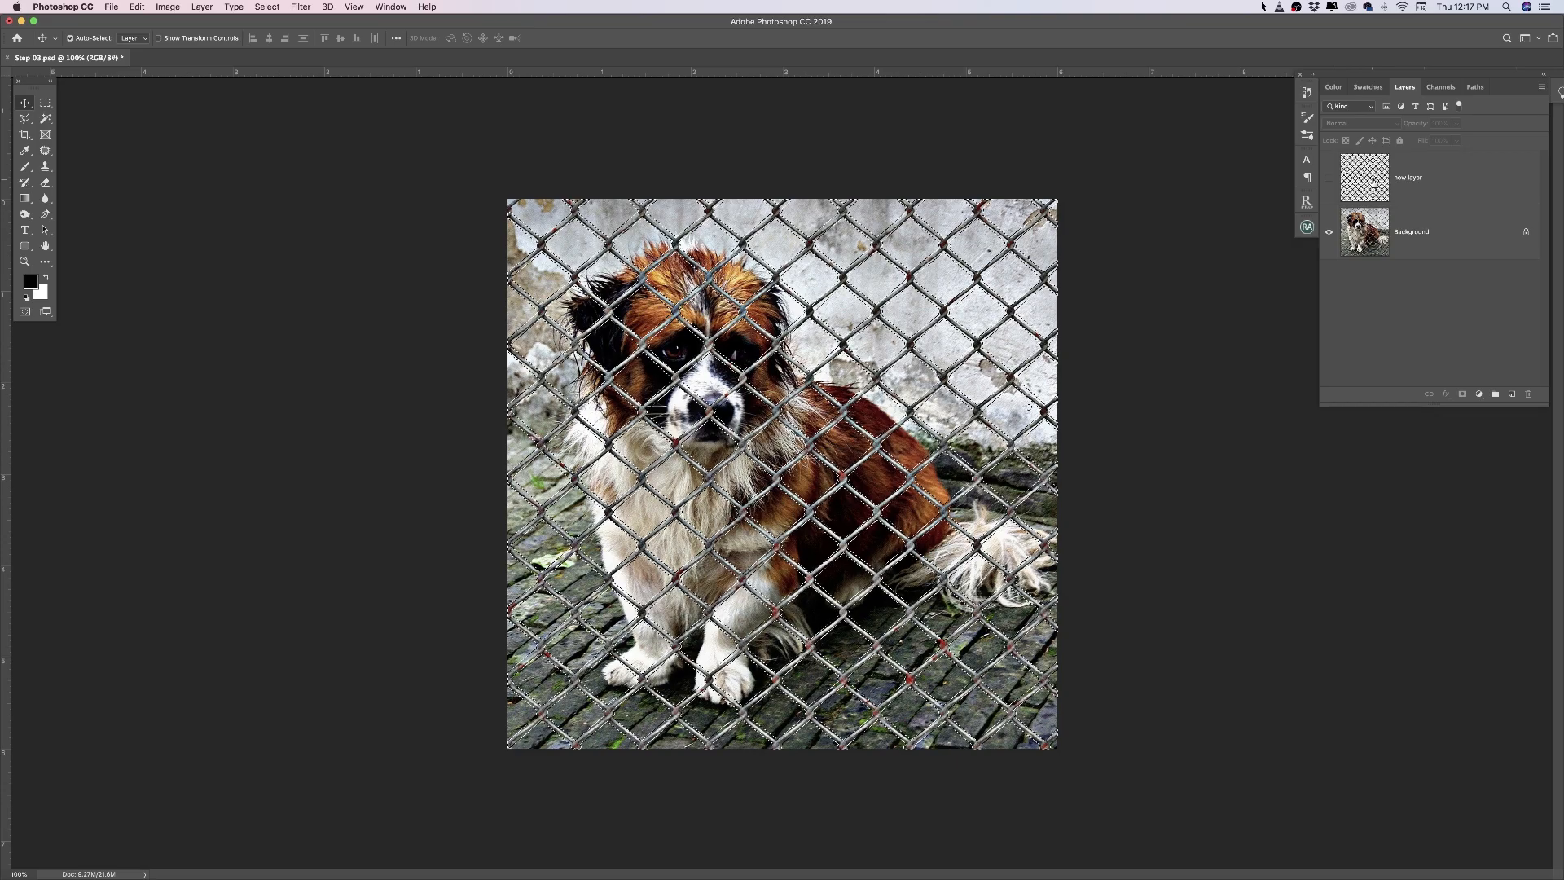
Apply Content-Aware Fill to the selected fence area of the Background layer, output to a new layer, and clear the selection
click(1456, 239)
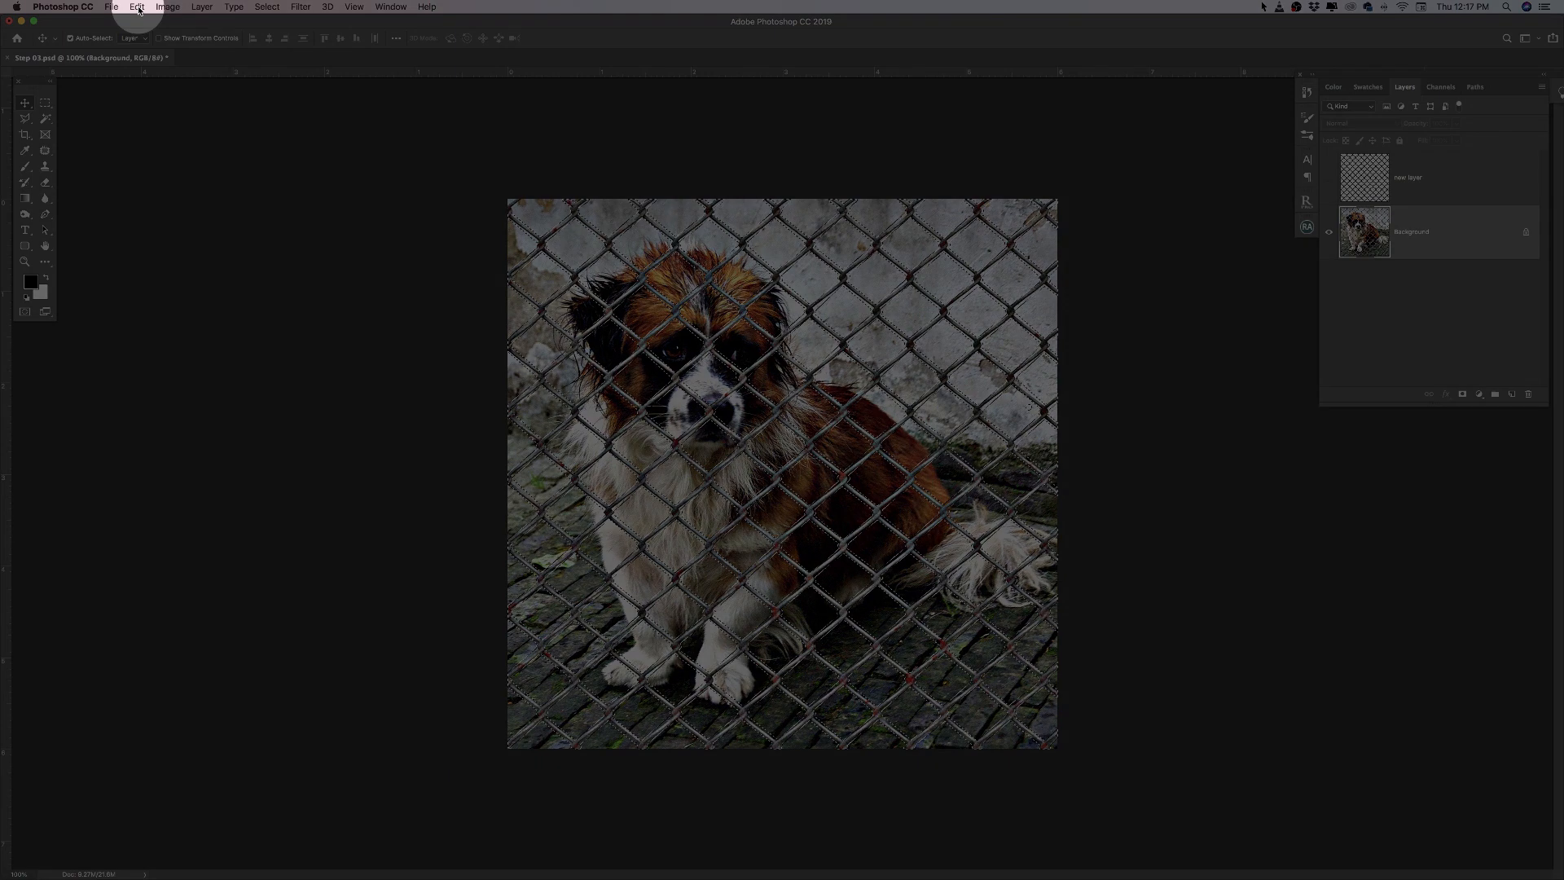
click(137, 8)
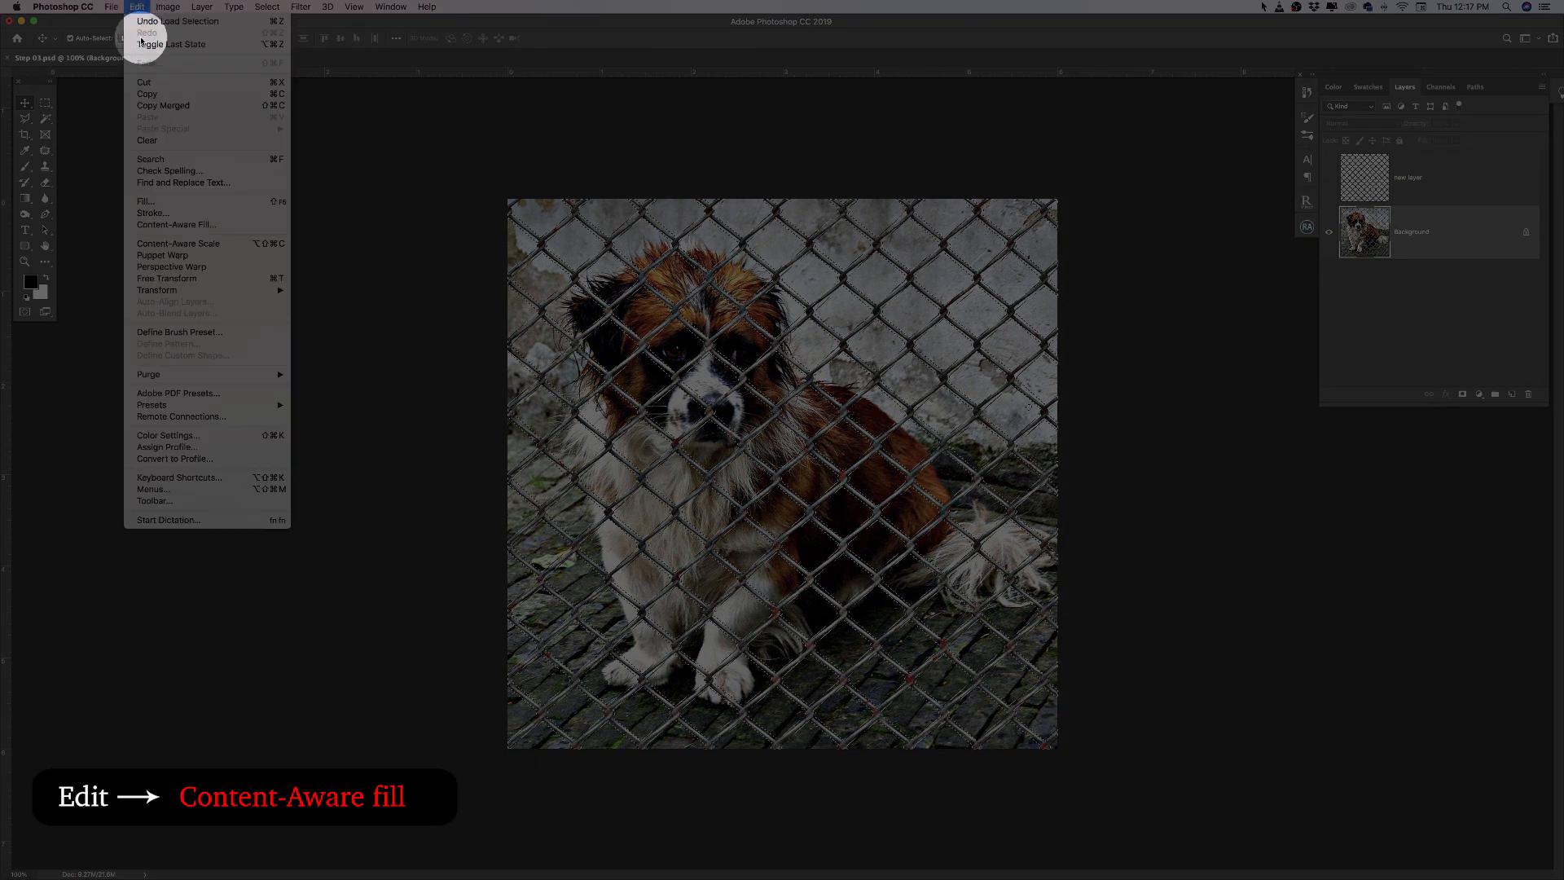
click(184, 225)
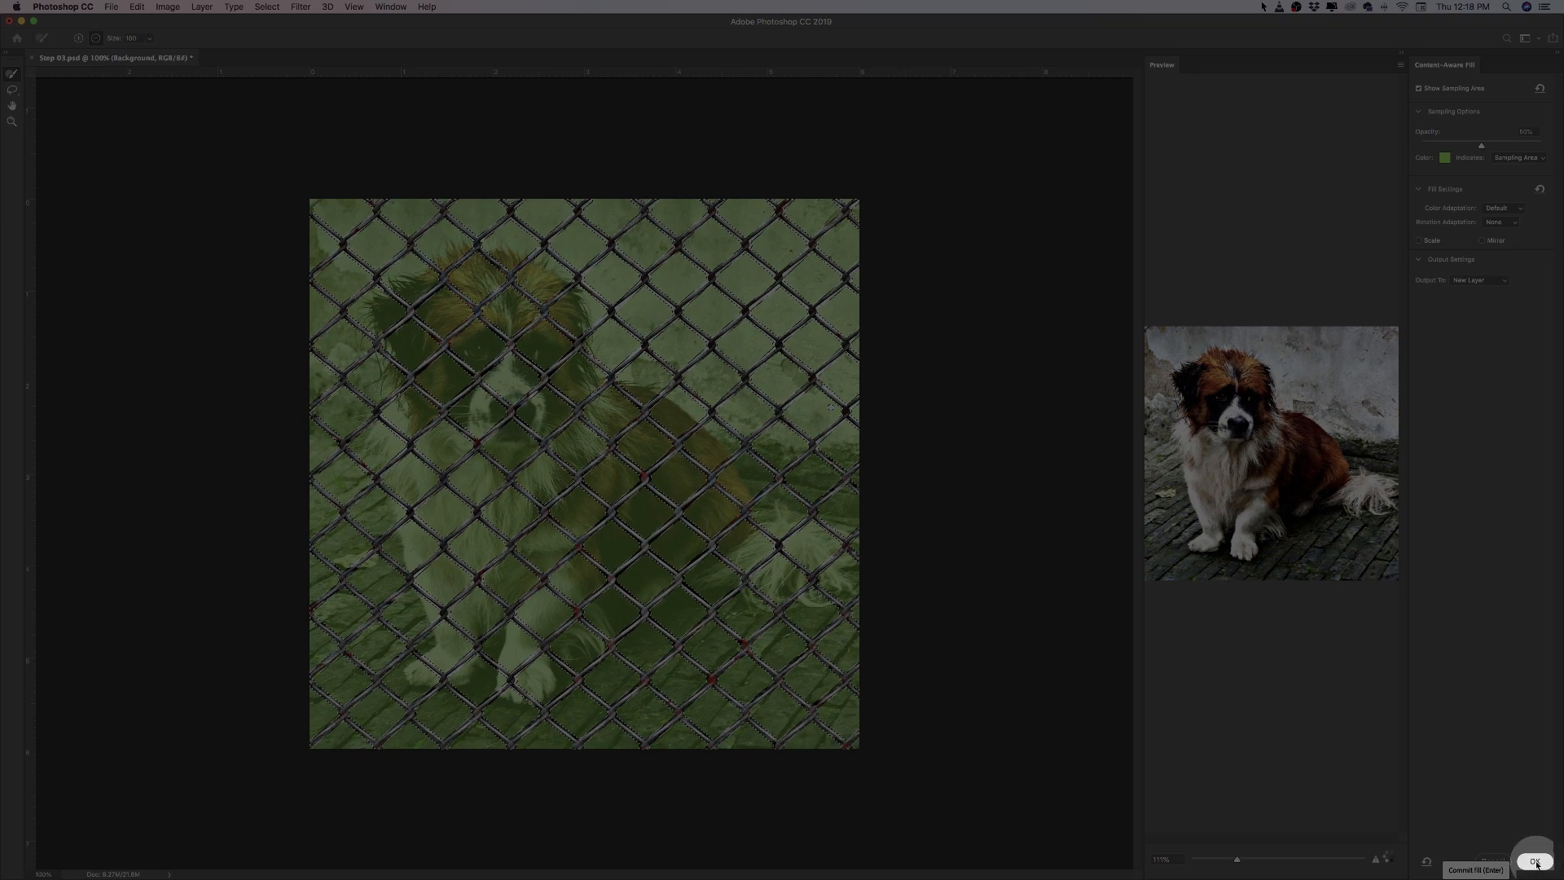
click(1535, 862)
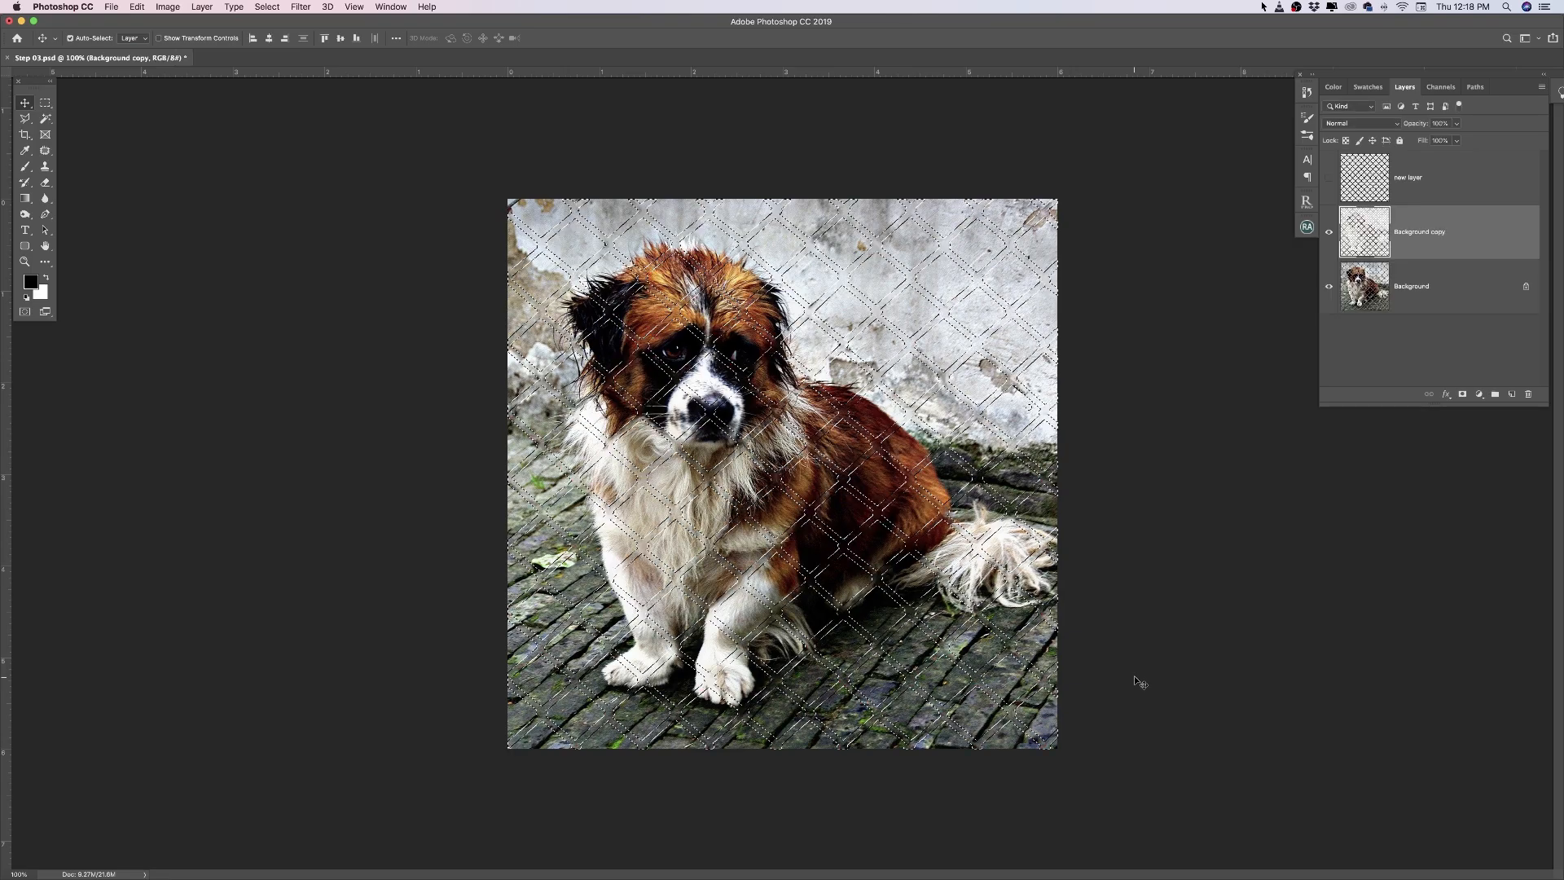
click(246, 247)
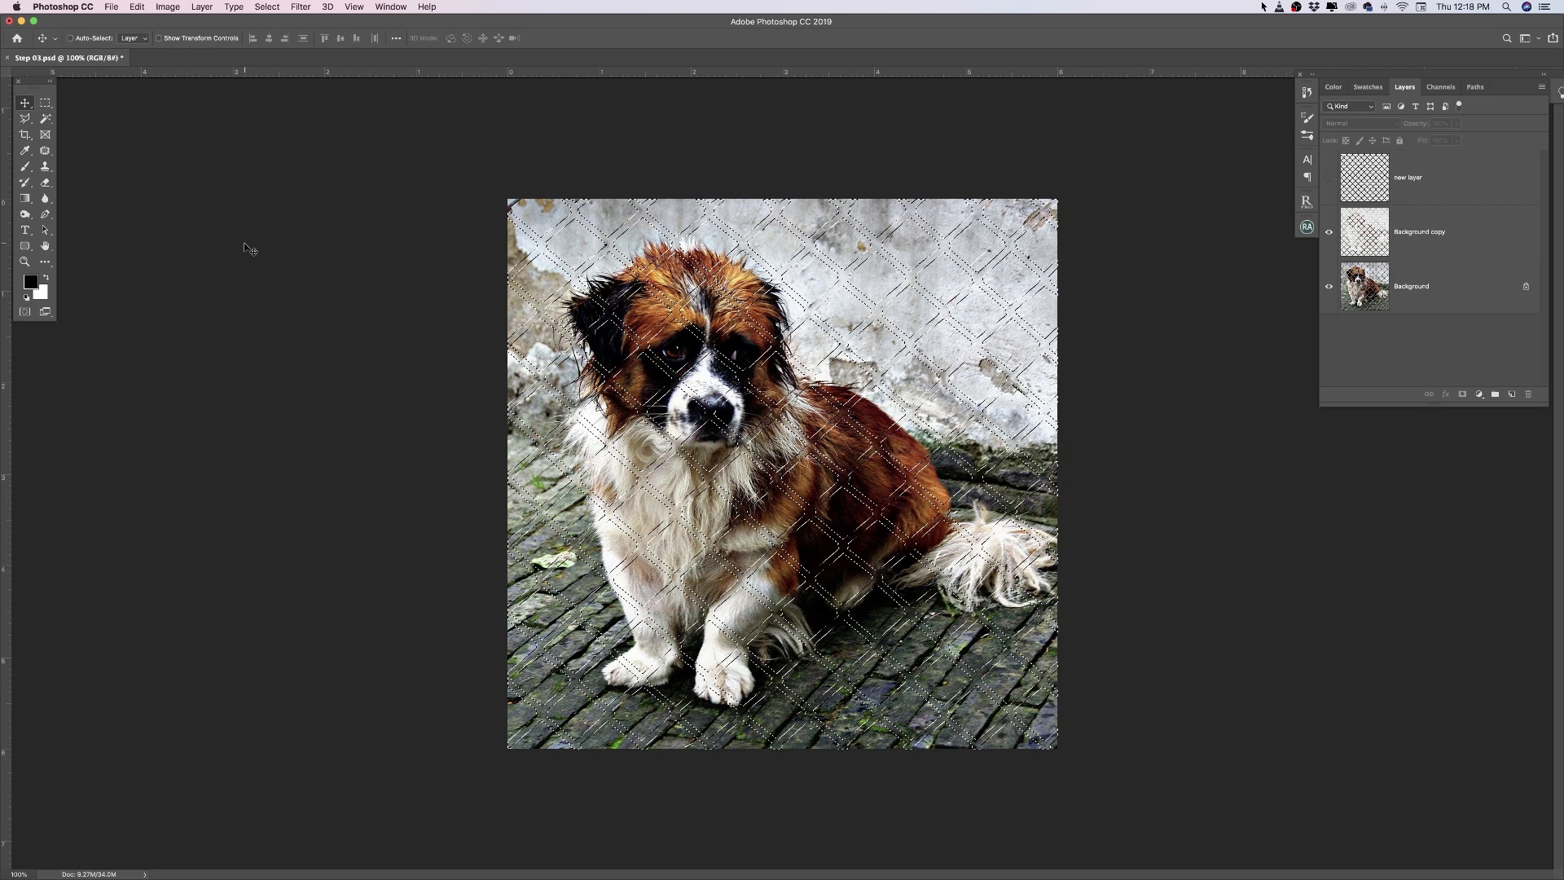
key(super+d)
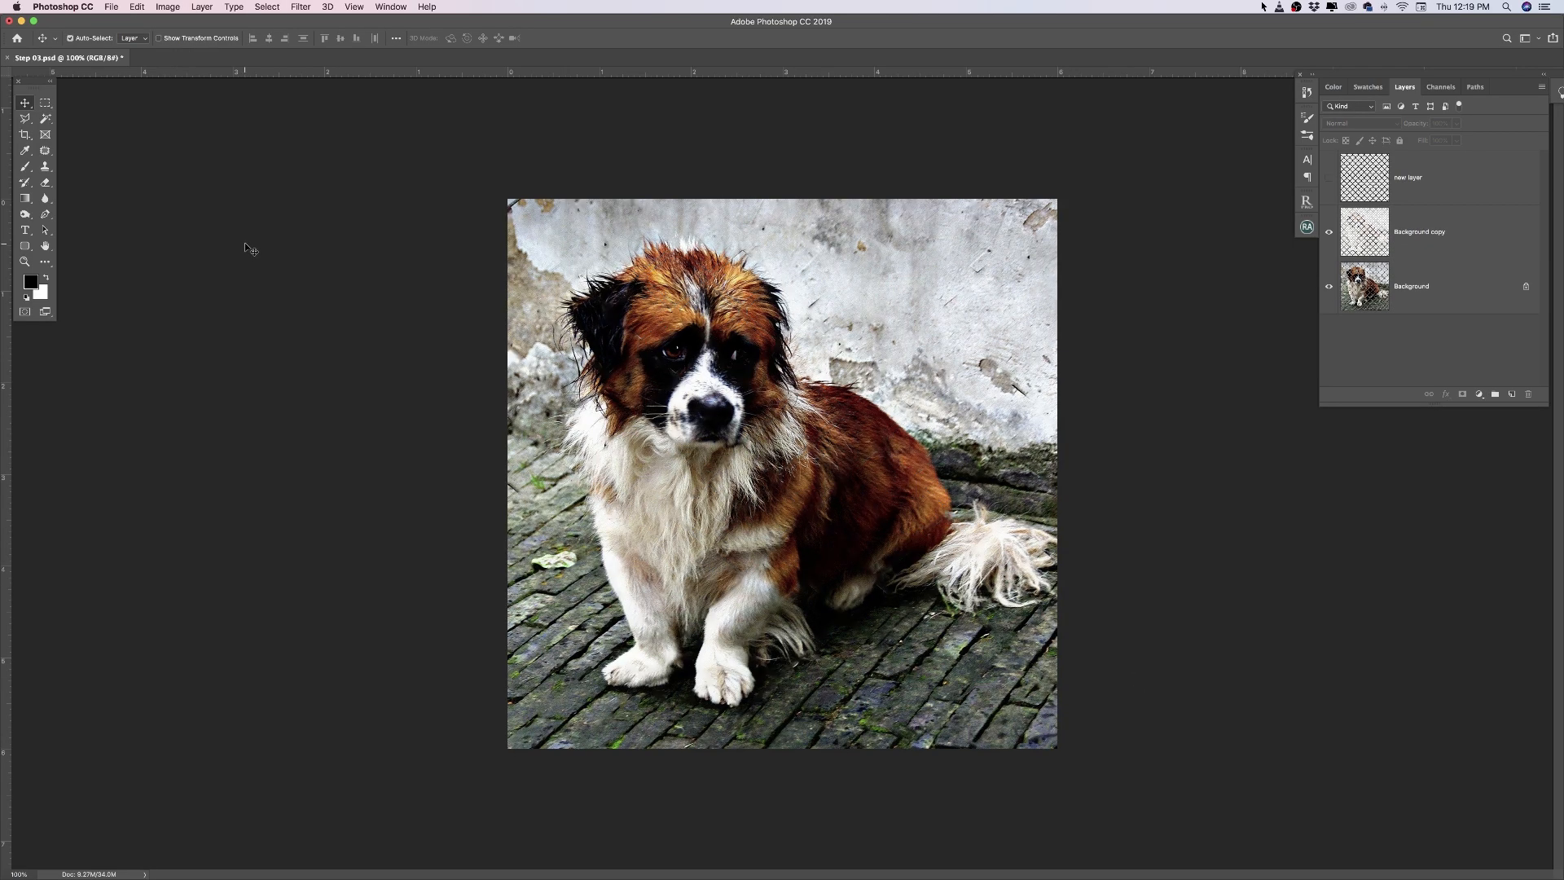